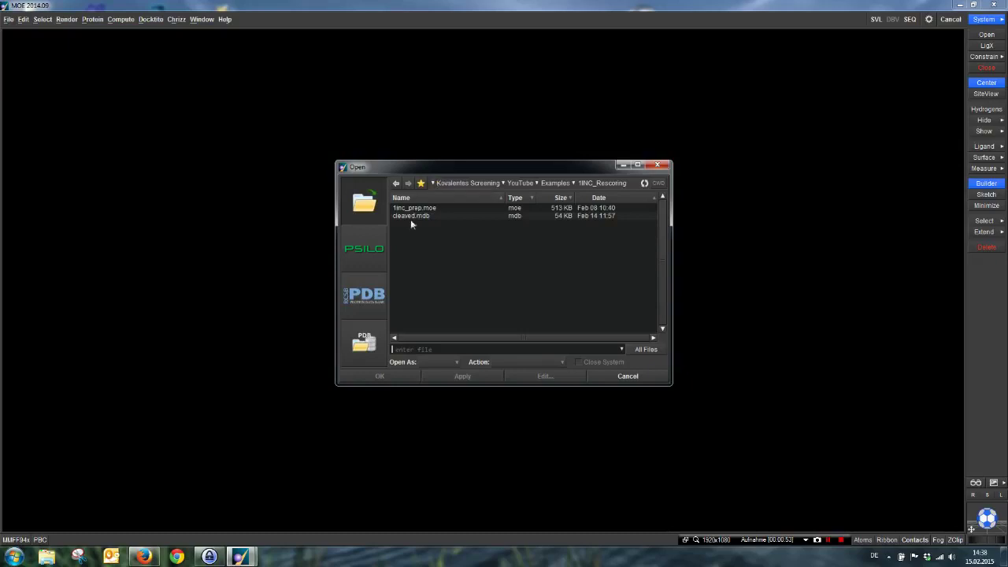
Load the 1inc_prep.moe protein structure file from the Open dialog.
click(408, 216)
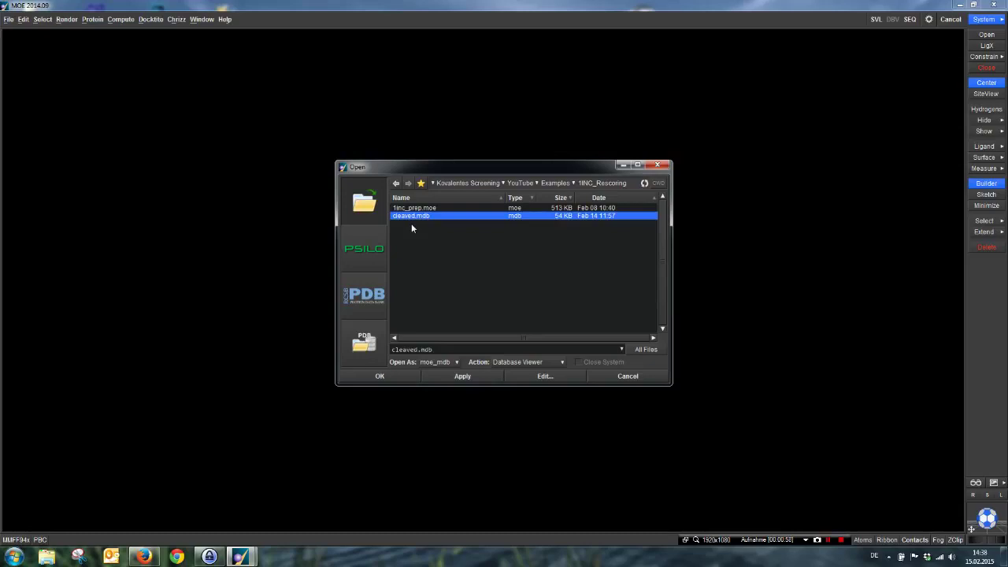
click(416, 209)
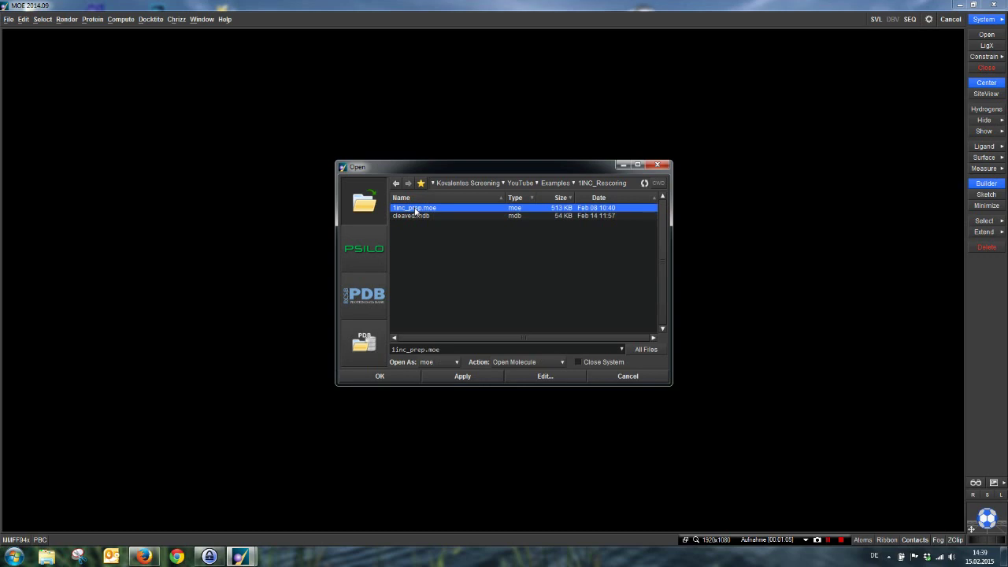
double_click(416, 209)
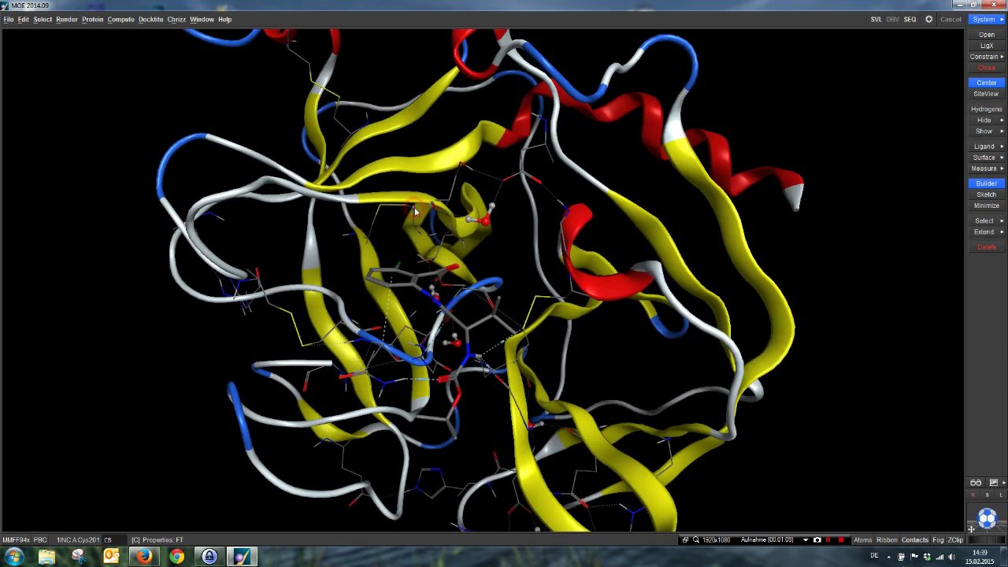
In the Dock panel, clear the preset protocol and set the output database name to rescore.
click(126, 21)
click(124, 108)
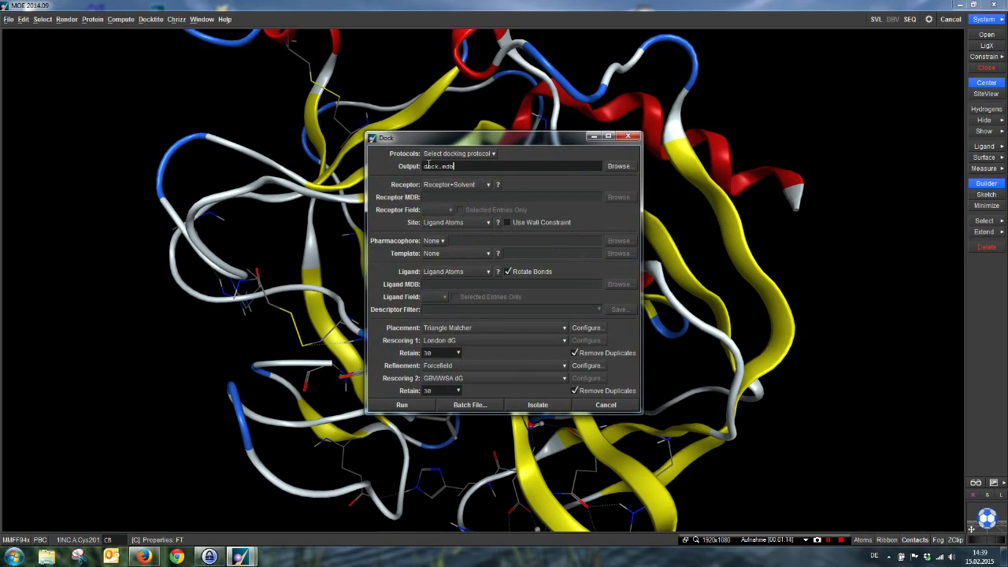
click(441, 157)
click(447, 218)
drag(449, 139, 796, 254)
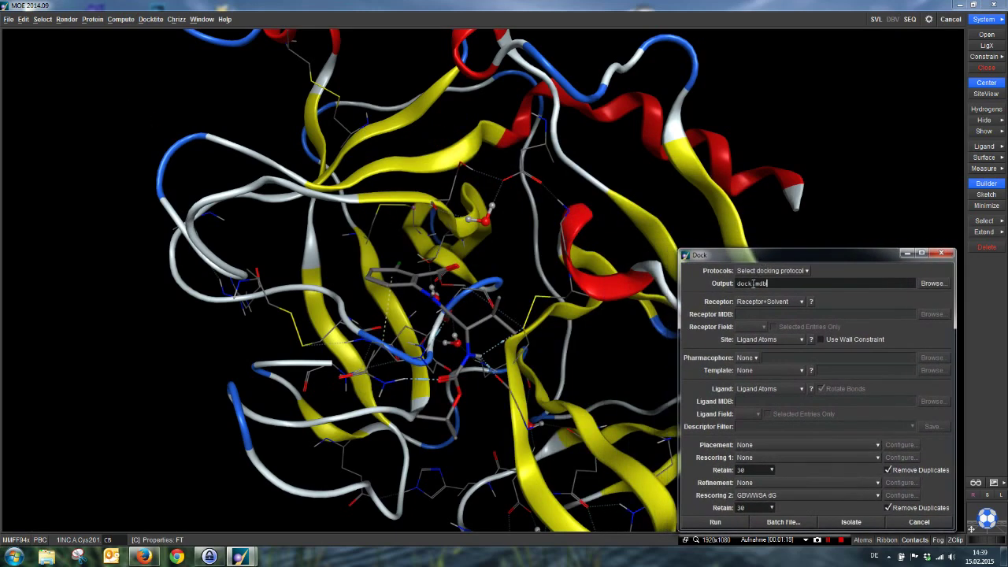
drag(755, 284, 711, 288)
text(rescore)
Set the ligand source to MDB File and load cleaved.mdb.
click(771, 389)
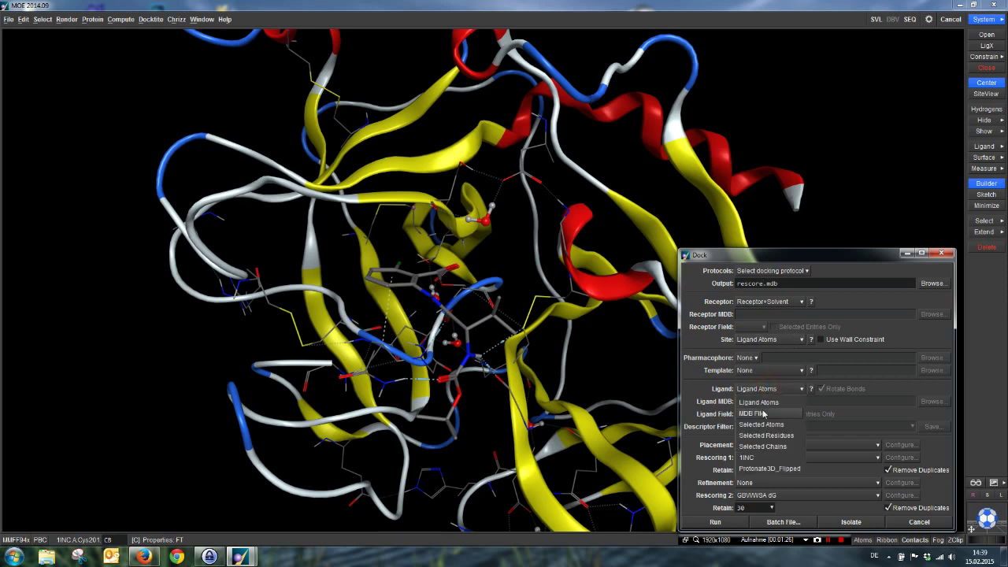
click(760, 413)
click(931, 402)
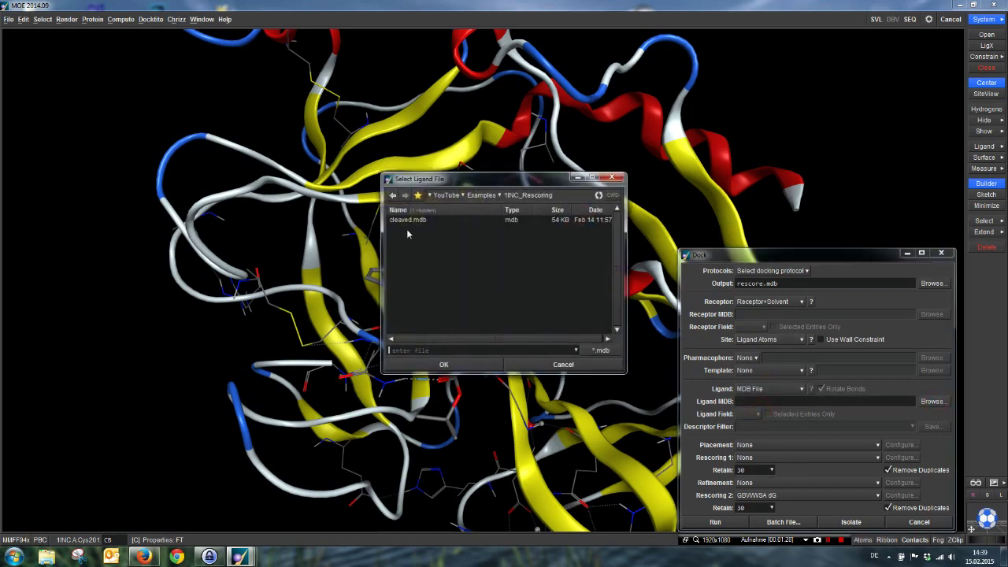
double_click(406, 219)
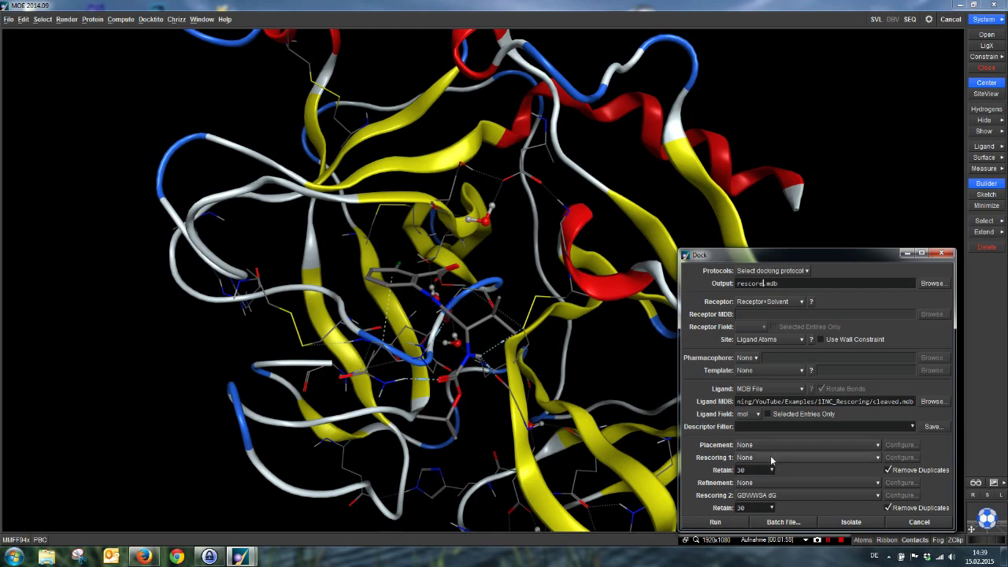
Use Affinity dG for Rescoring 1 and London dG for Rescoring 2, each retaining 100 poses.
click(762, 458)
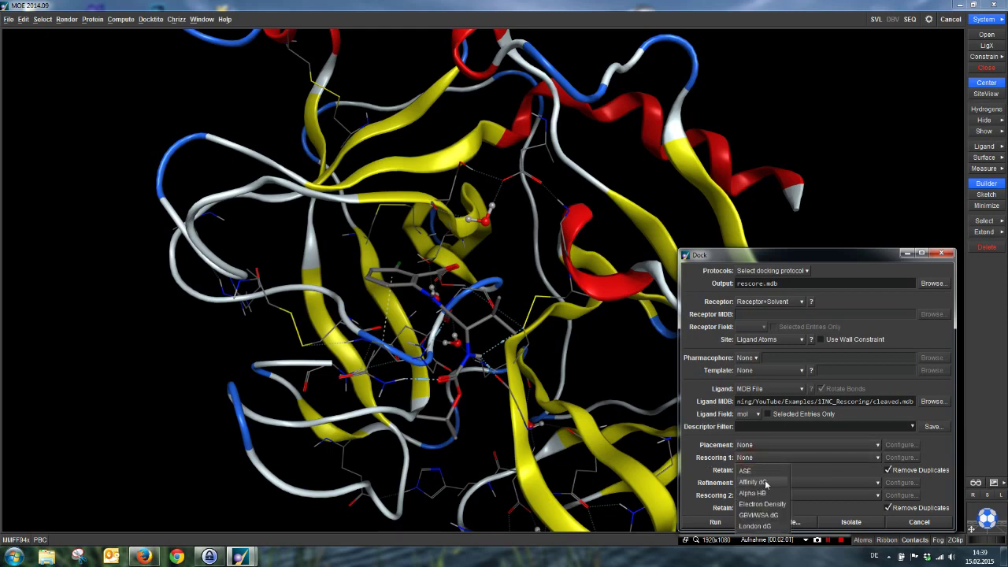
click(766, 483)
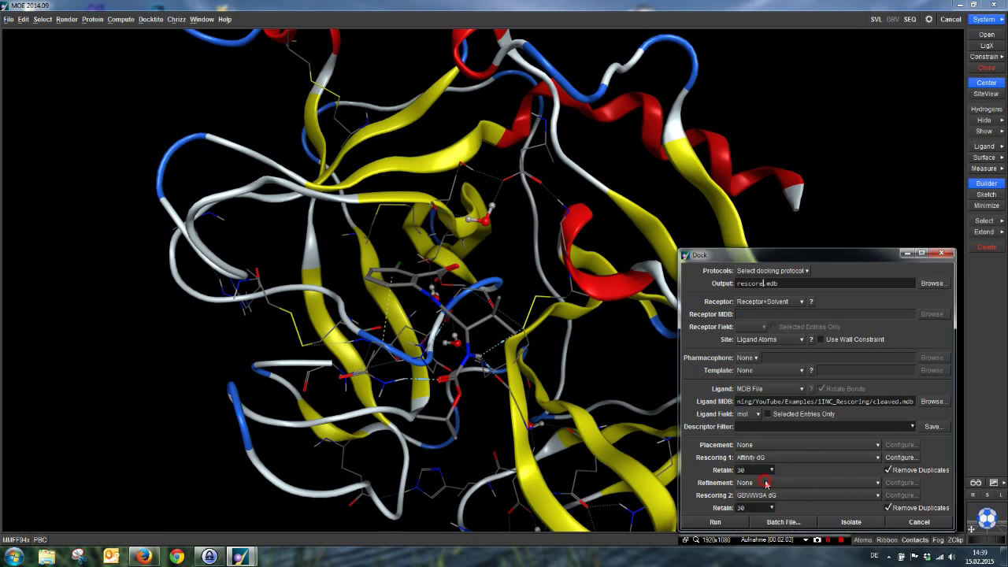
click(768, 470)
click(768, 528)
click(748, 496)
click(764, 528)
click(762, 509)
click(763, 494)
text(00)
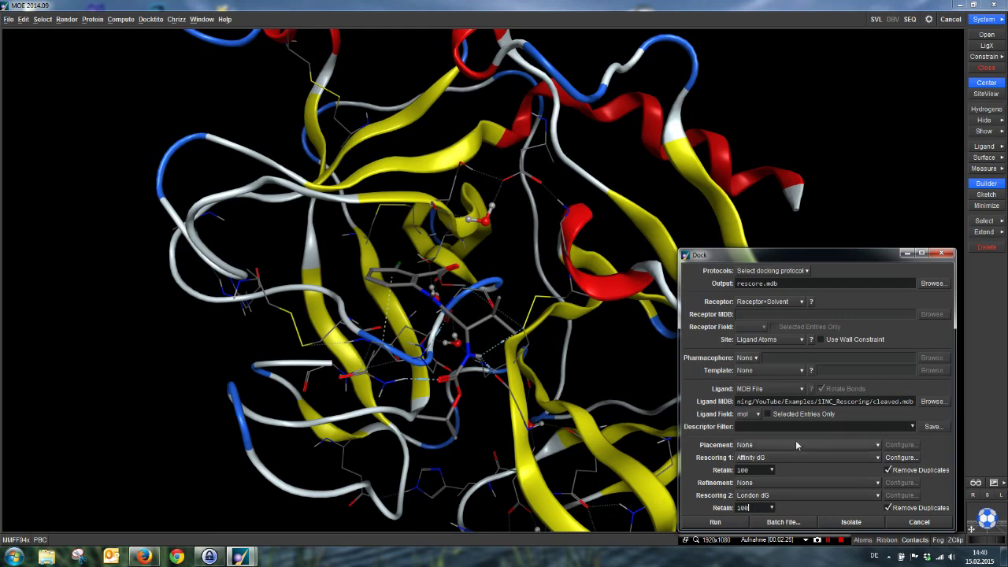
Run the docking, widen the results table, and select fields mol_A through E_conf_A.
click(715, 522)
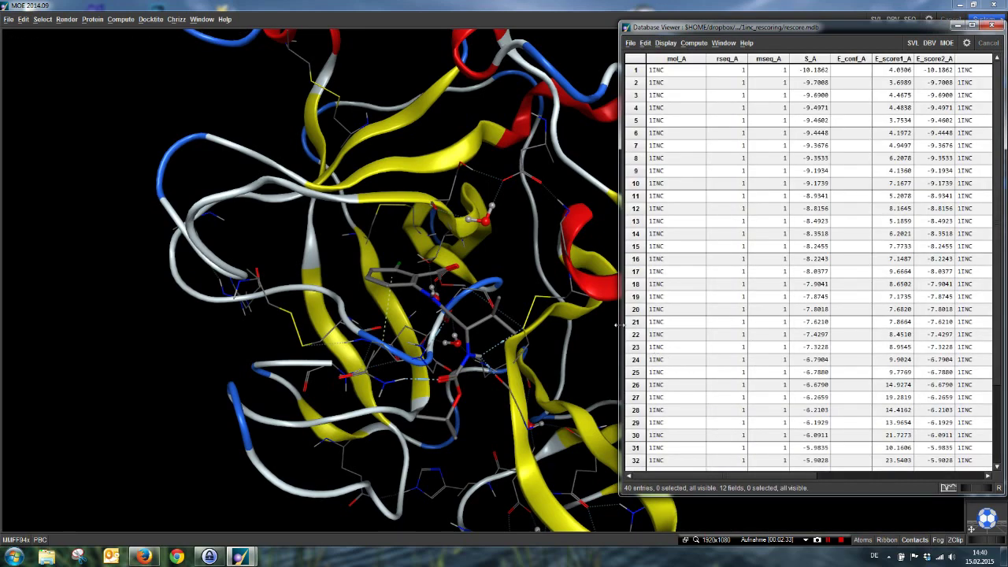
drag(620, 323, 267, 319)
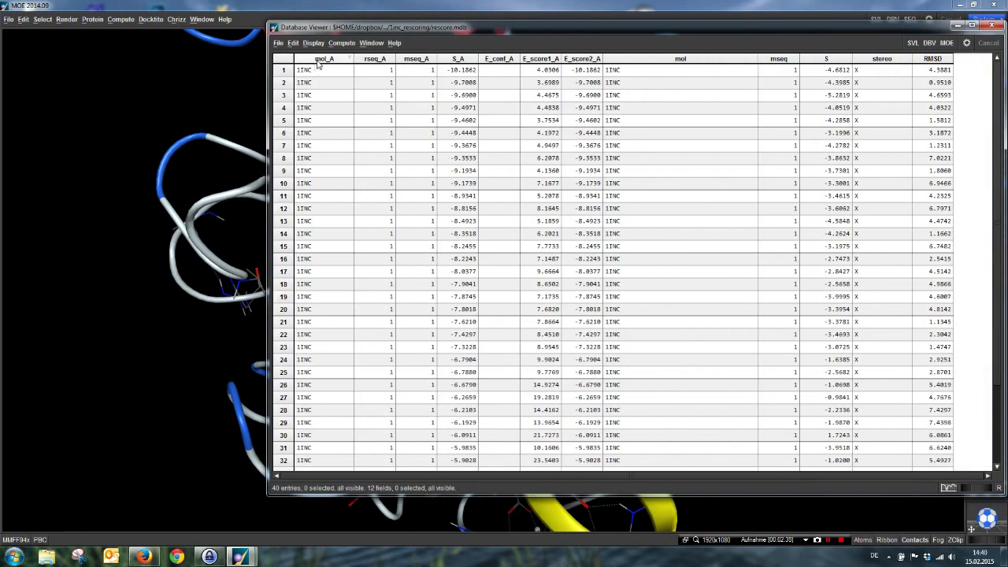
drag(319, 65, 496, 66)
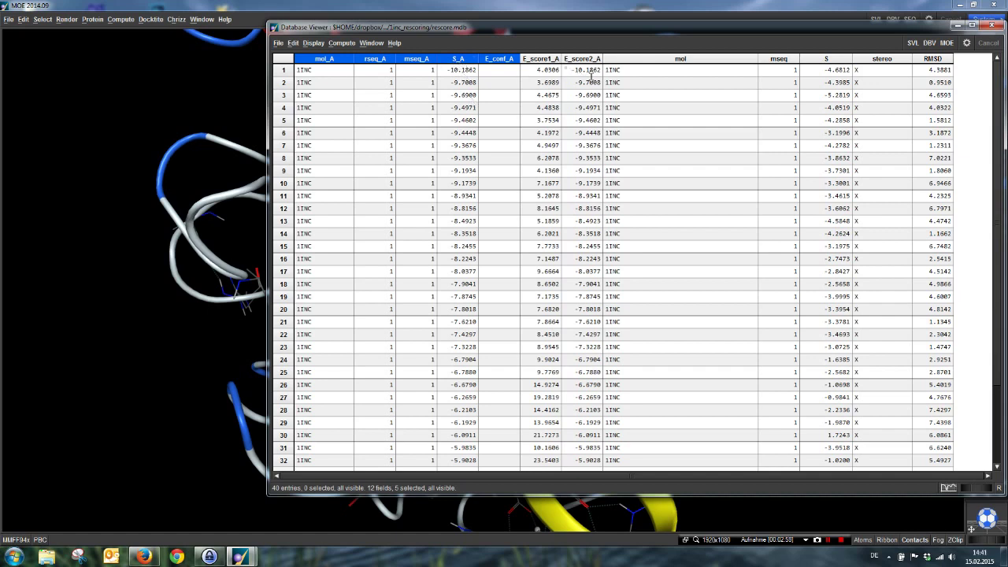
Delete the five selected redundant fields from rescore.mdb.
click(293, 44)
mouse_move(331, 89)
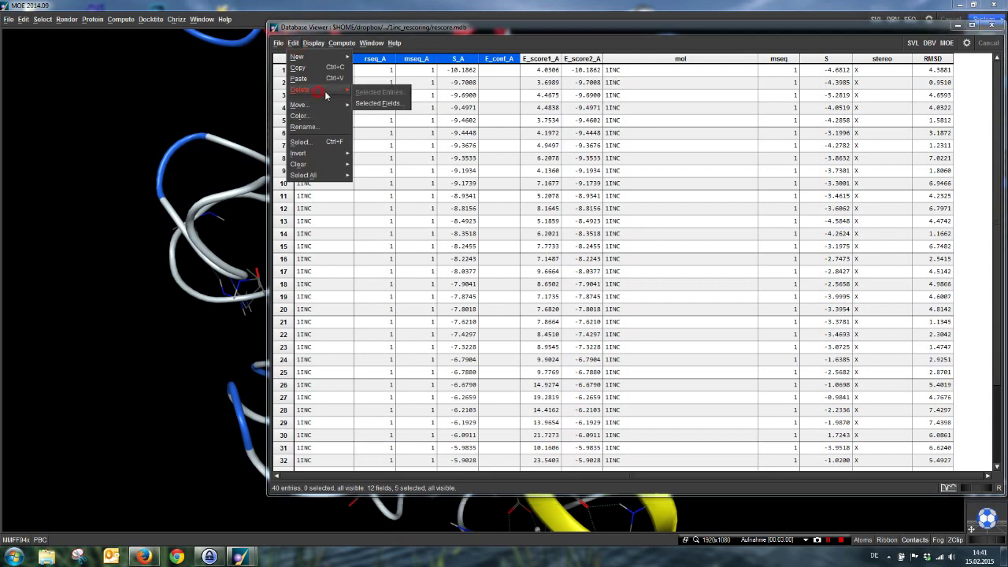
click(387, 104)
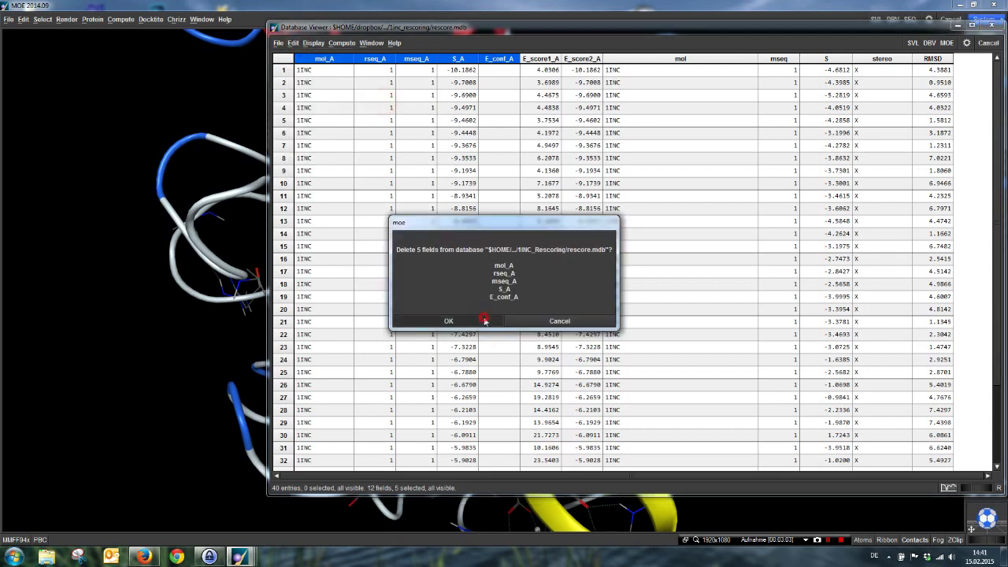
click(450, 320)
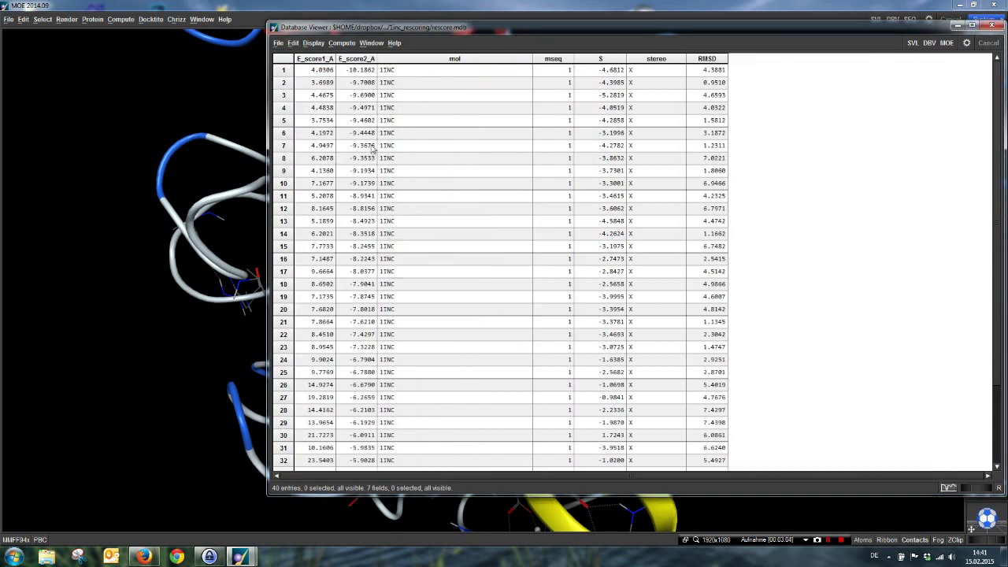
Rename field E_score1_A to Affinity dG and field E_score2_A to London dG.
right_click(332, 60)
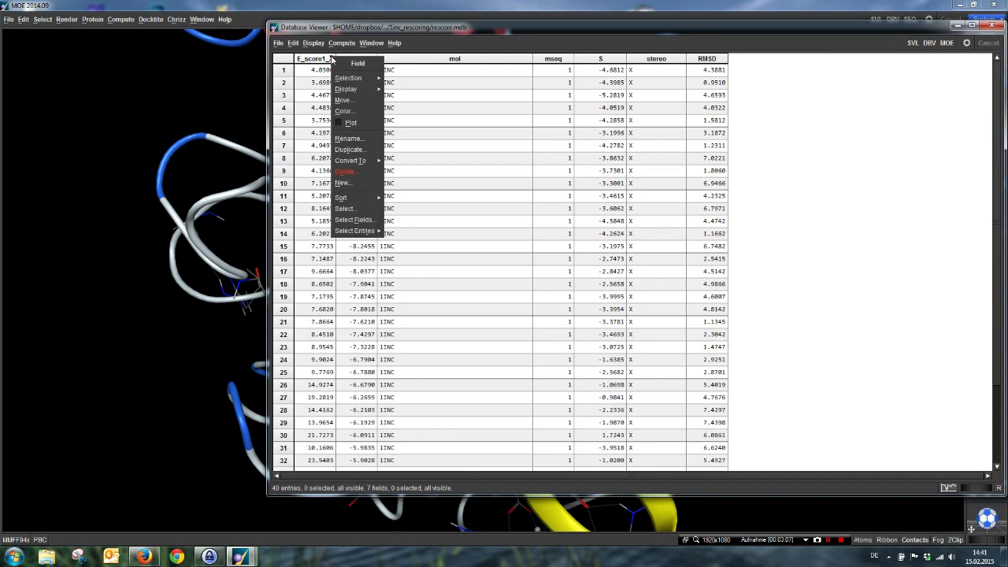
click(349, 138)
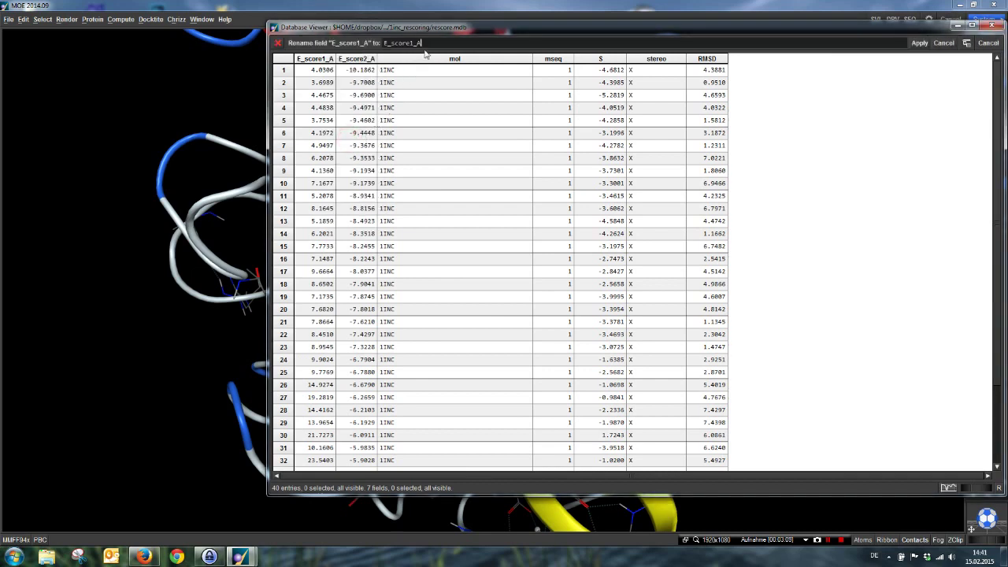
drag(426, 44, 370, 44)
text(Affinity dG)
key(Return)
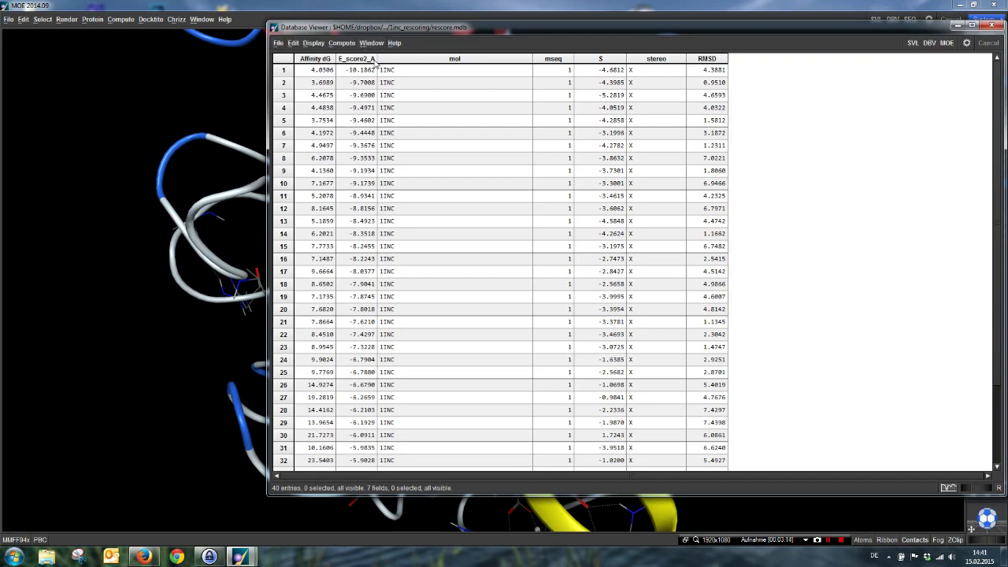
right_click(375, 60)
click(394, 142)
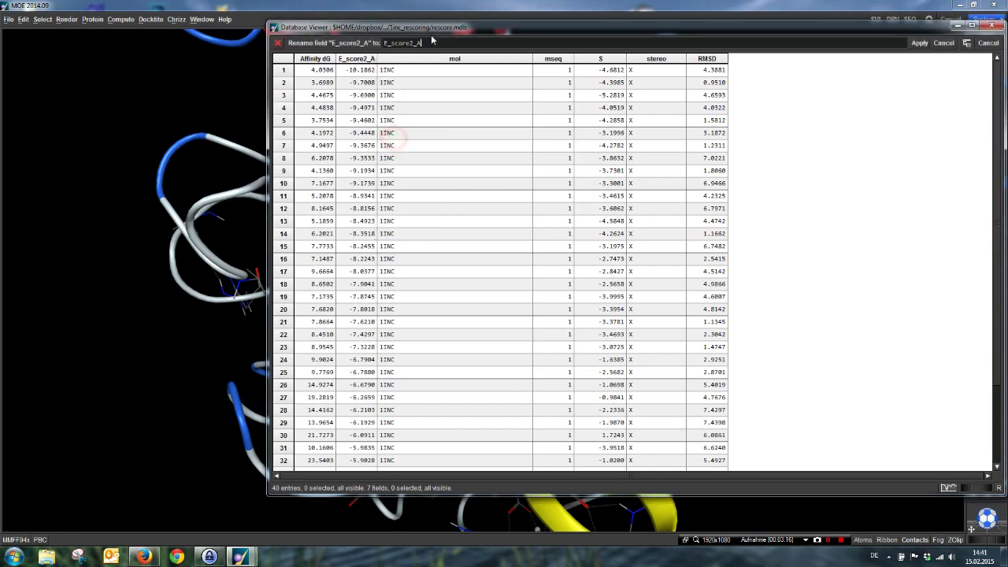
text(Lo)
text(dG)
key(Return)
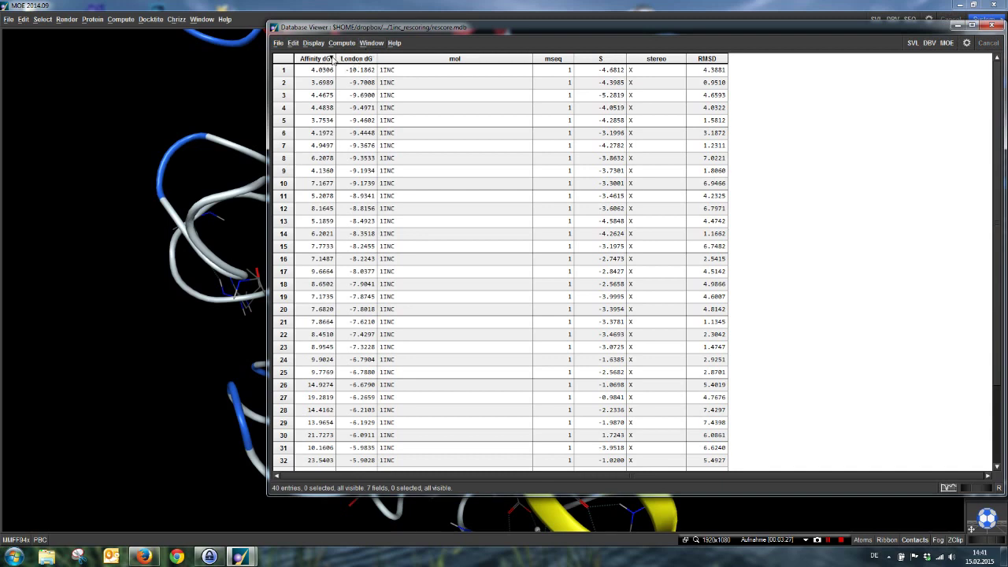
Move the Affinity dG and London dG columns to sit right after the S field.
right_click(333, 60)
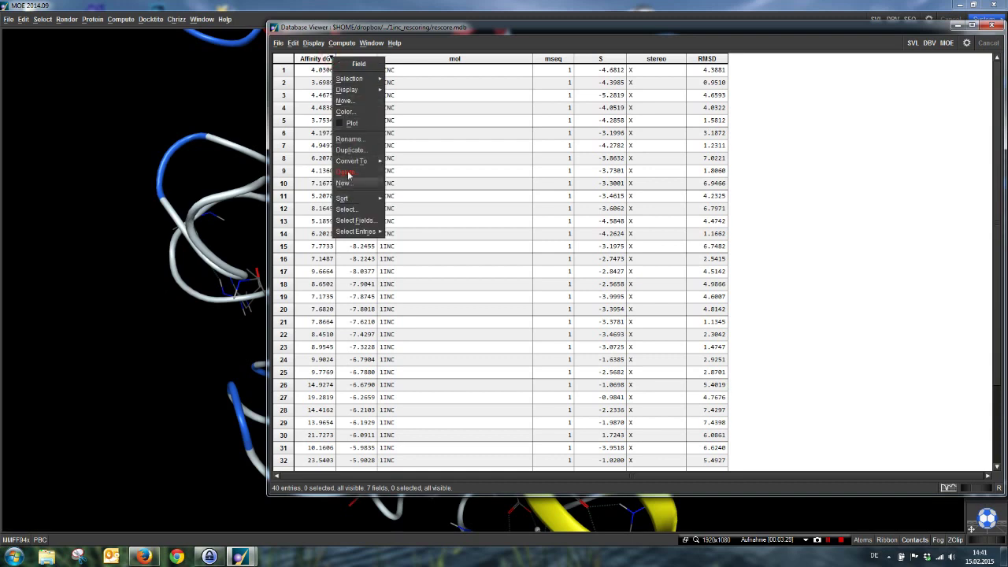
click(345, 101)
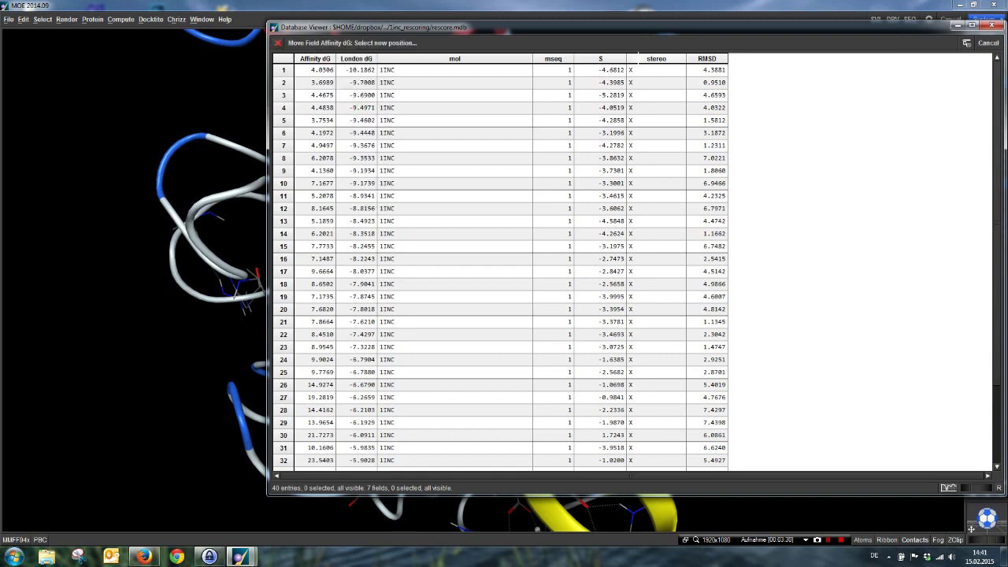
click(638, 60)
right_click(331, 60)
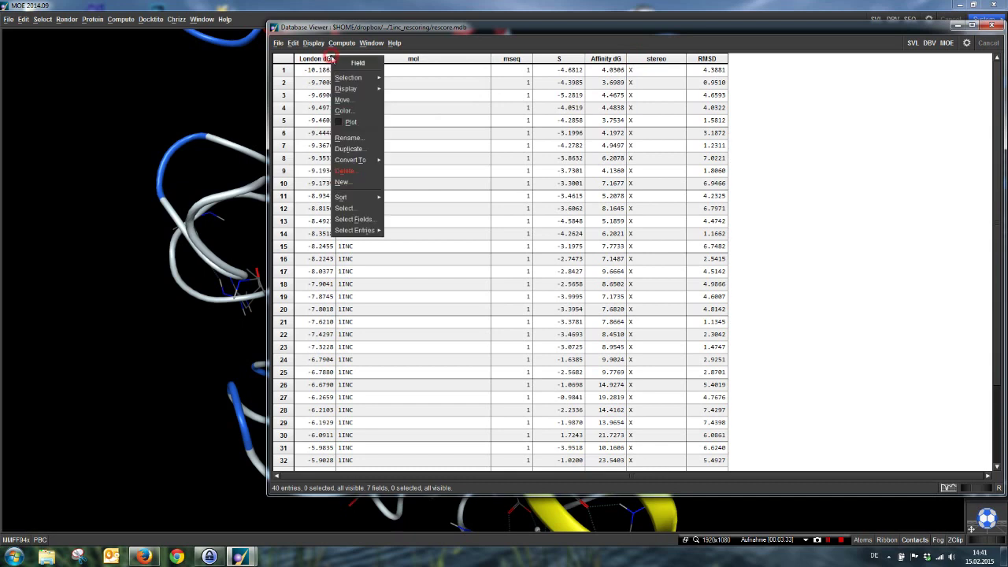
click(343, 100)
click(638, 62)
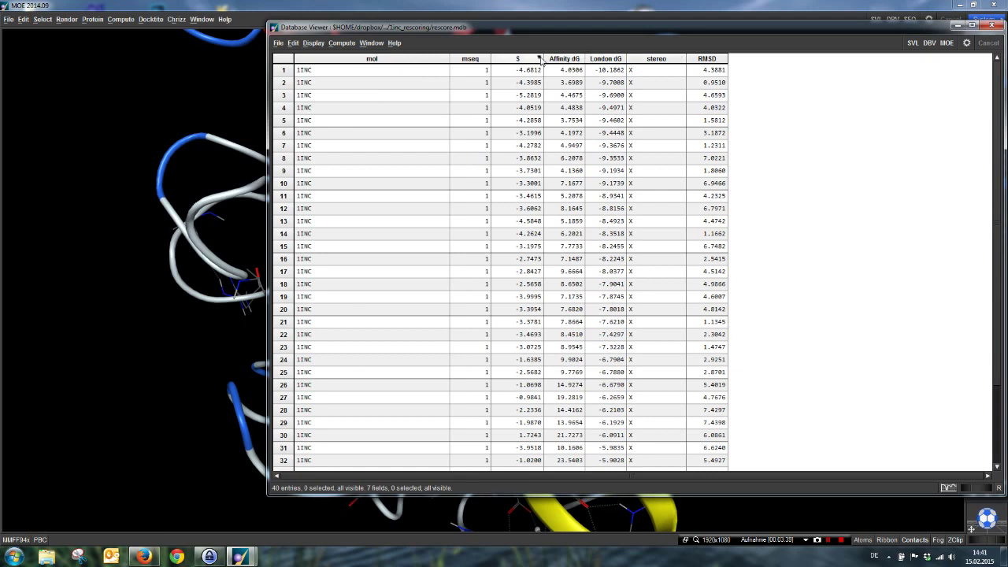
Rename the S field to 'Affinity-From docking' and widen its column to show the header.
right_click(542, 60)
click(557, 140)
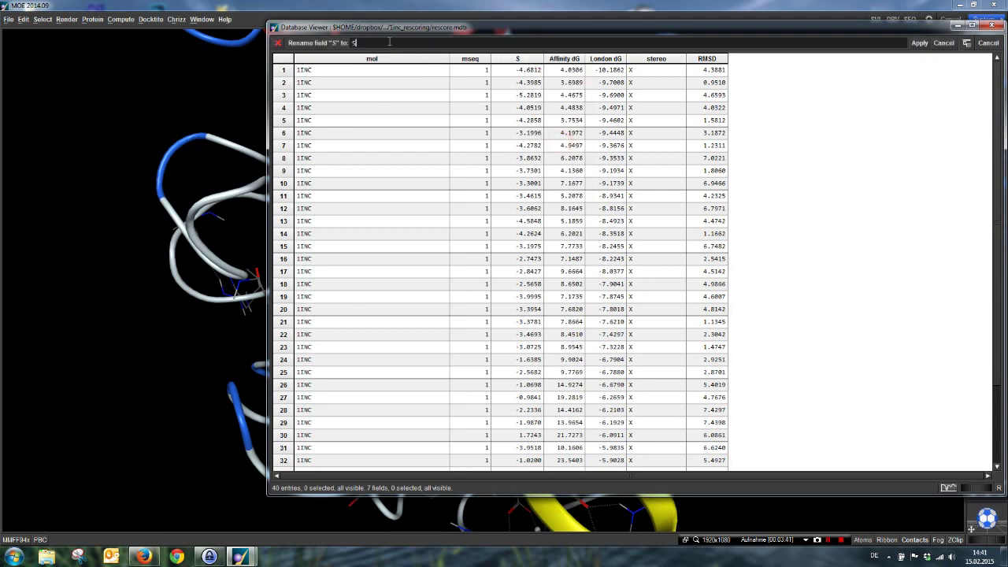
key(BackSpace)
text(Affinity-F)
text(rom docking)
key(Return)
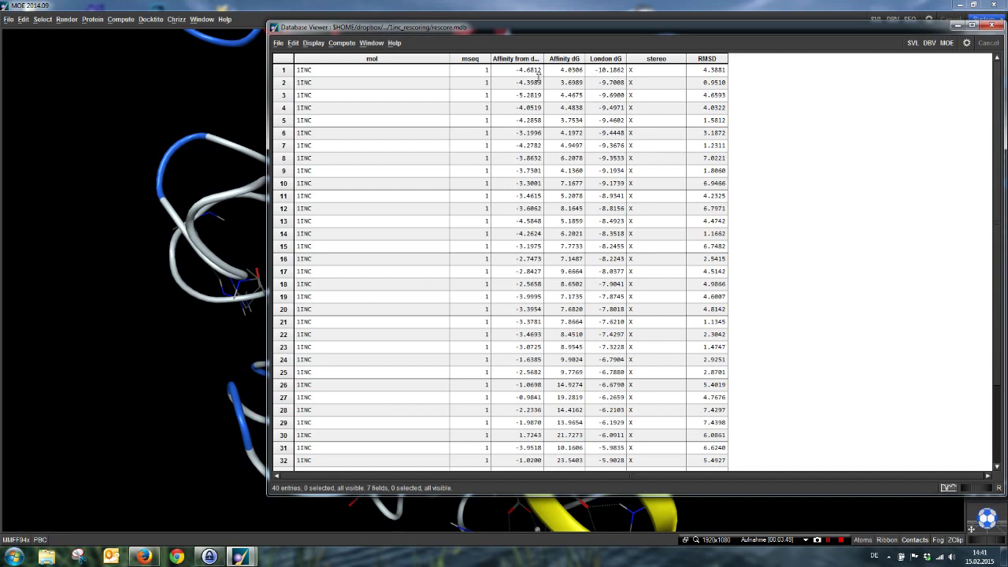
drag(543, 73, 566, 73)
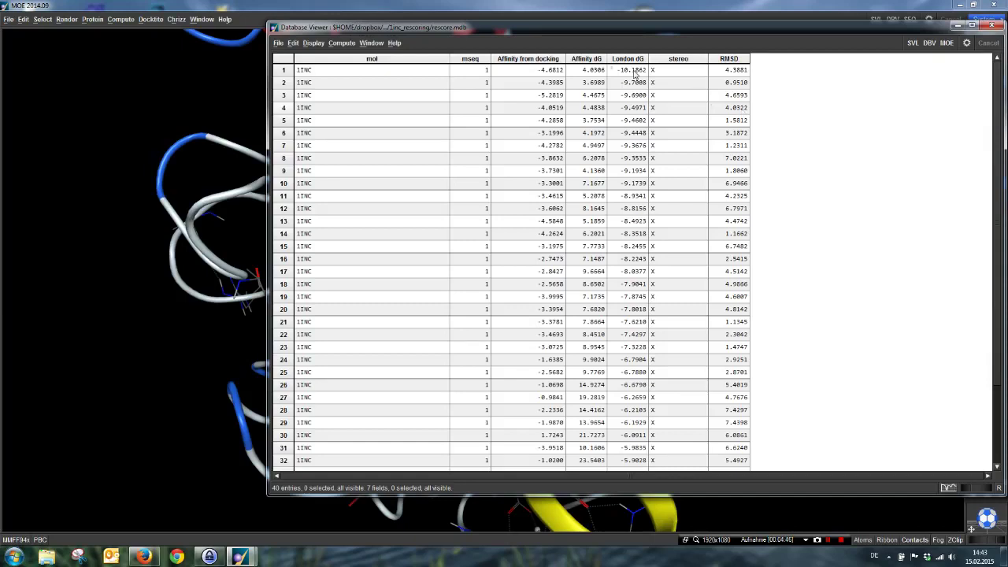
Sort the rescore table ascending on the Affinity dG column and confirm for all entries.
right_click(602, 59)
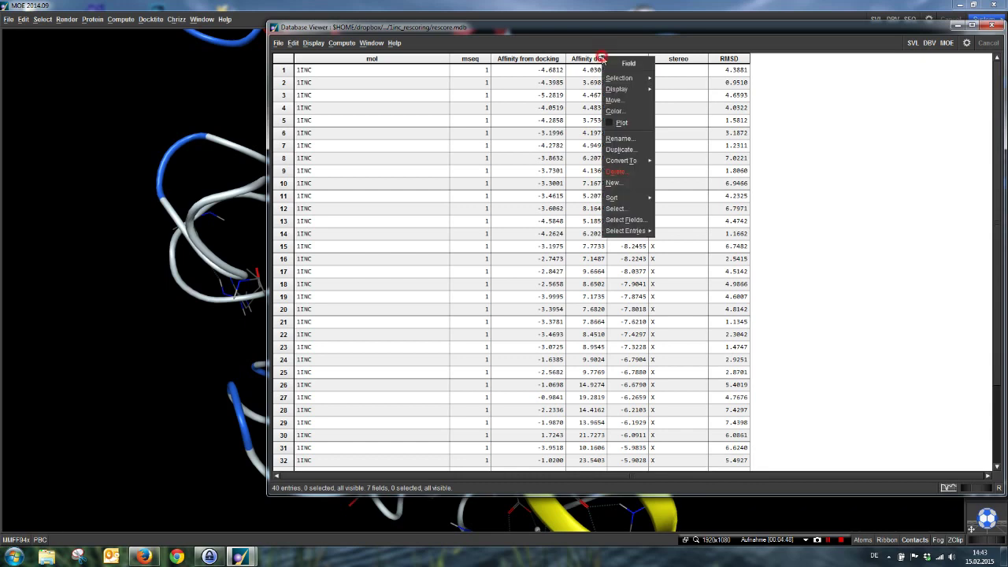
mouse_move(619, 198)
click(679, 201)
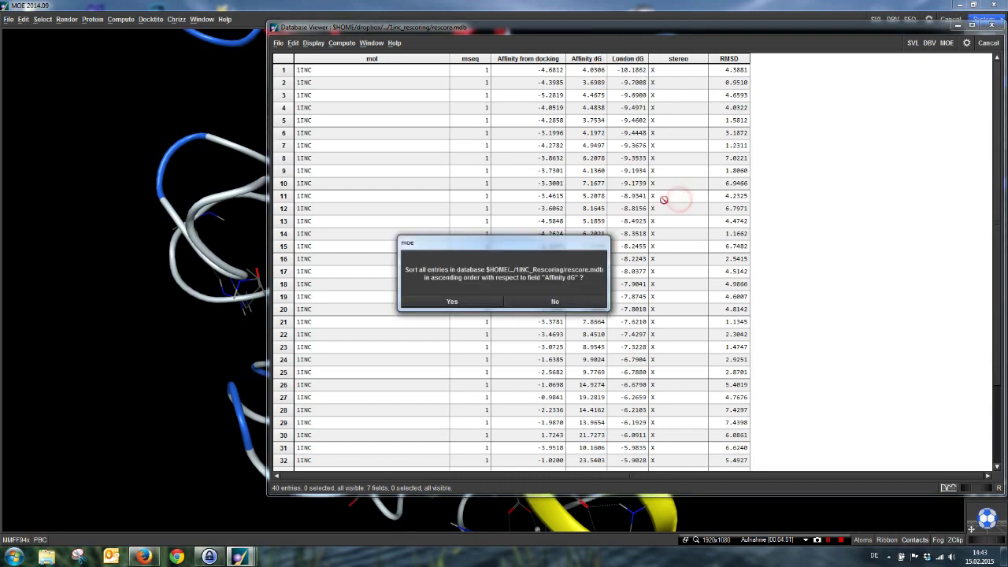
click(453, 302)
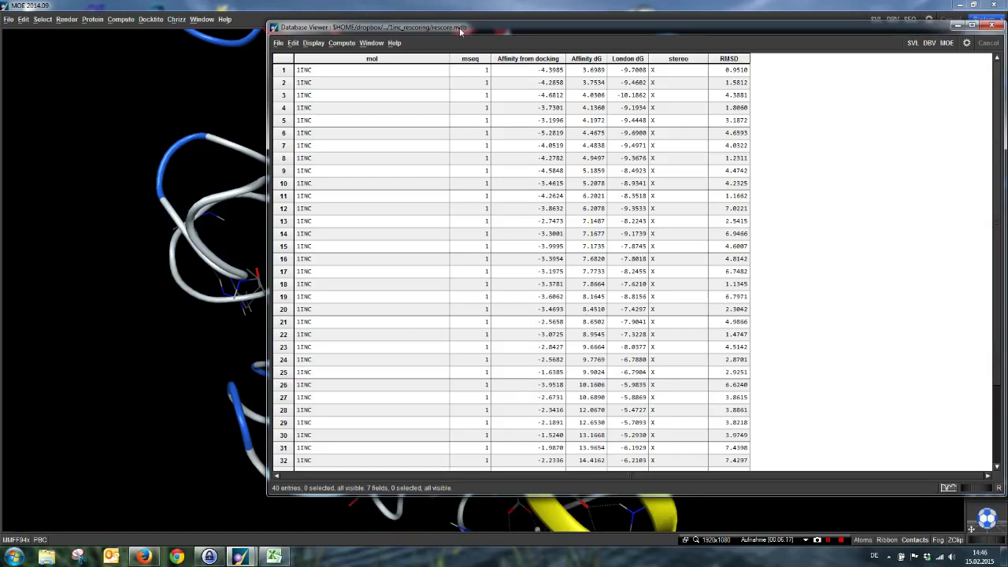
Shift the Database Viewer window slightly down and left and show its Compute menu.
drag(459, 28, 439, 55)
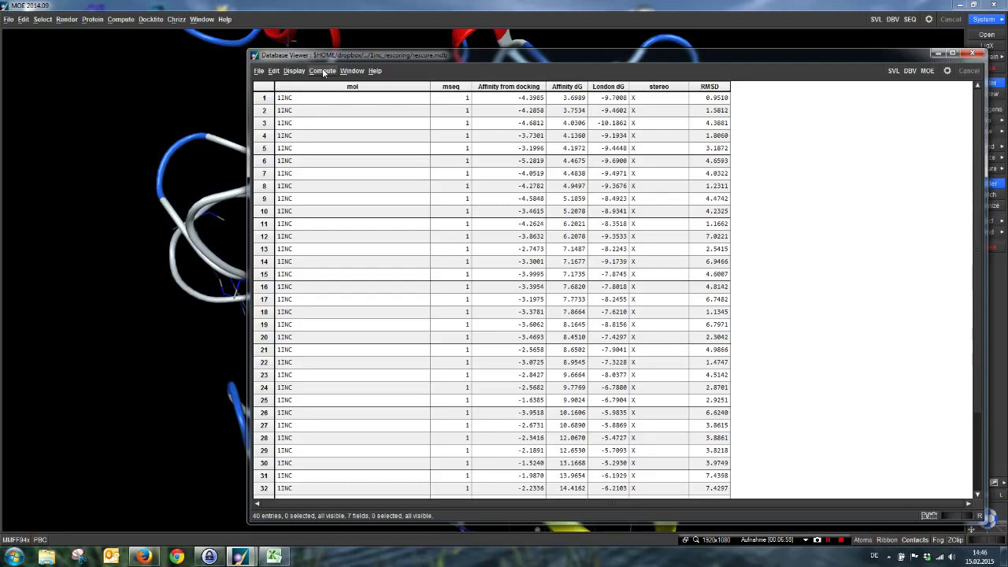
click(323, 71)
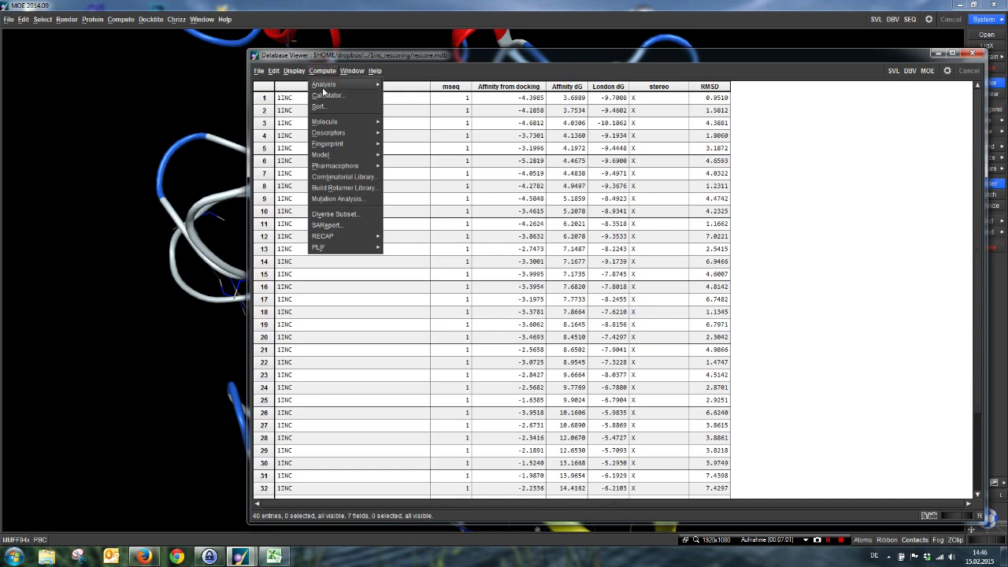
In the Calculator, create integer field 'number' as index - 1 and evaluate it for all entries.
click(324, 95)
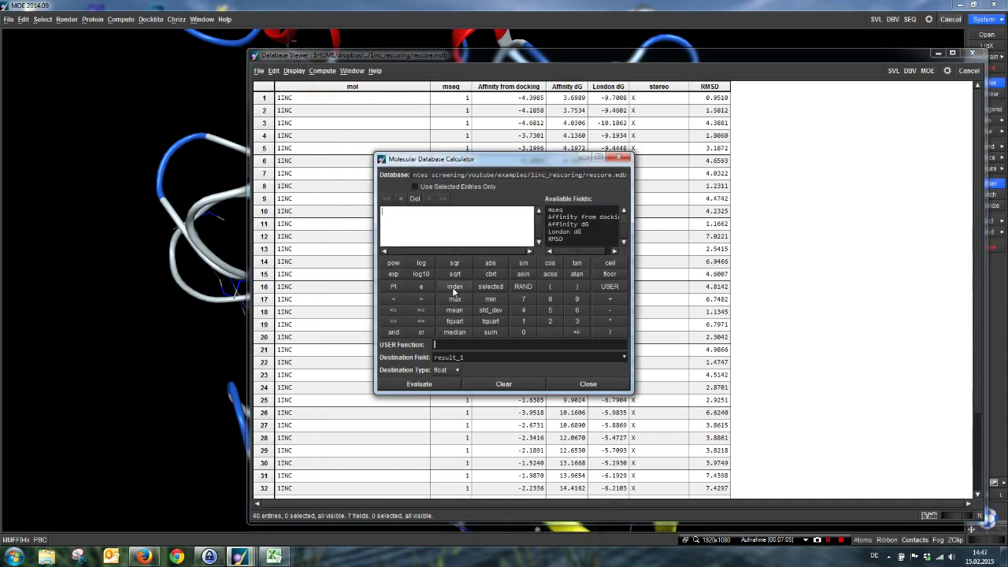
double_click(471, 359)
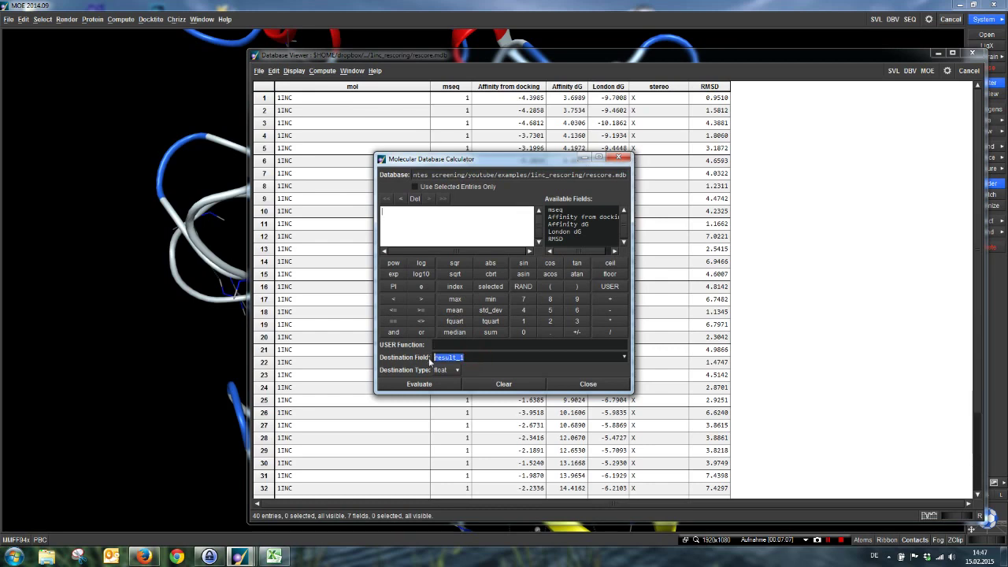
text(number)
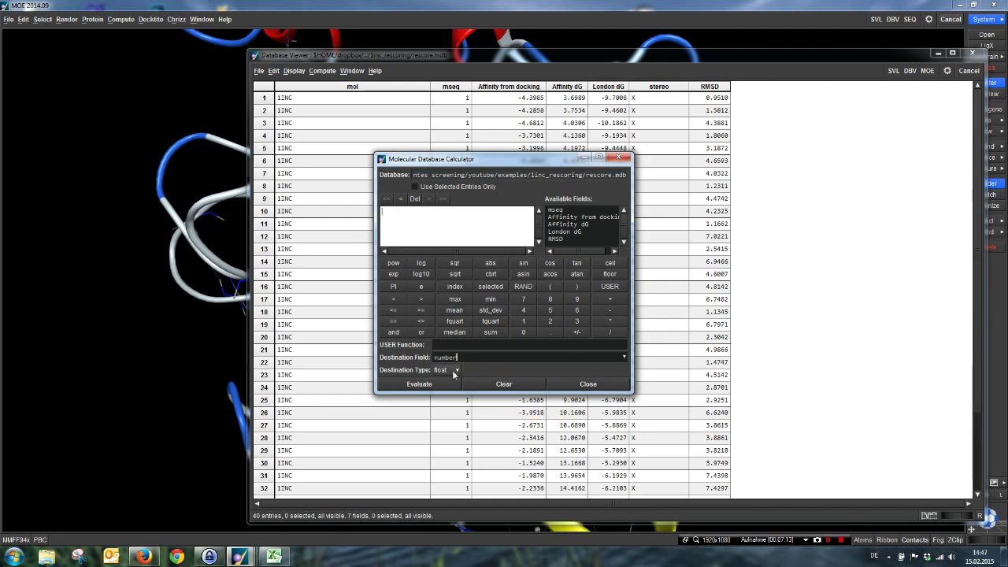
click(456, 371)
click(446, 407)
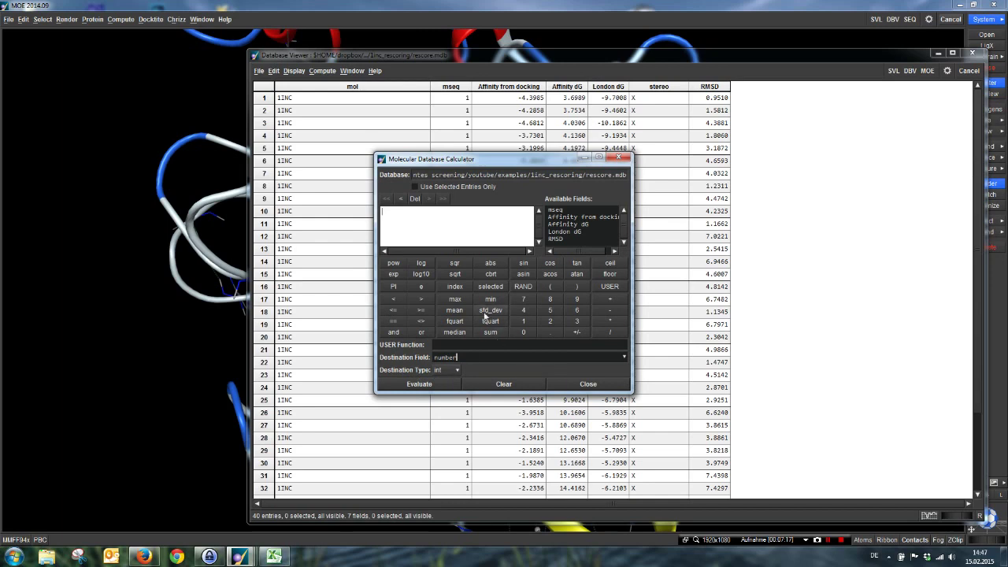
click(454, 289)
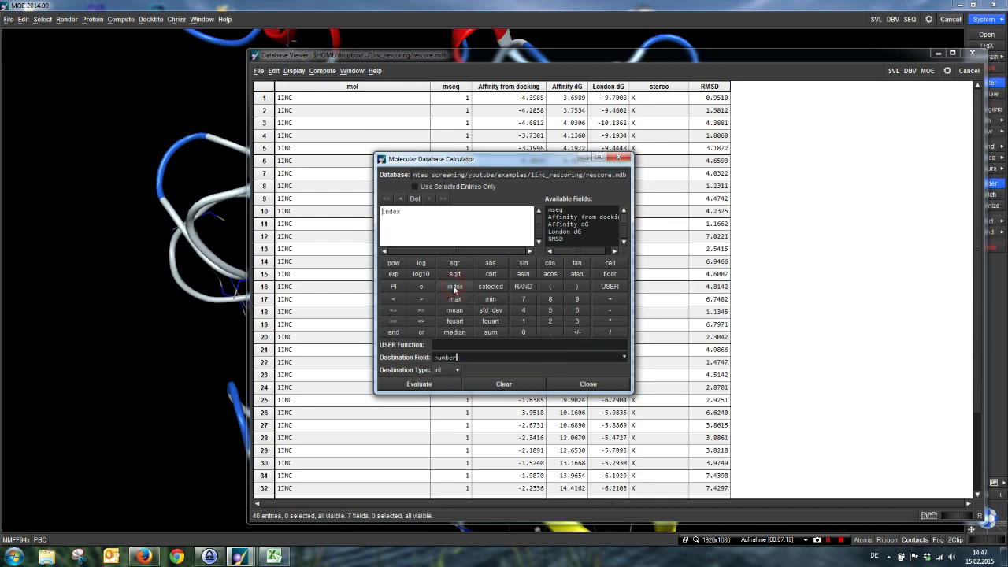
click(611, 310)
click(523, 321)
click(420, 384)
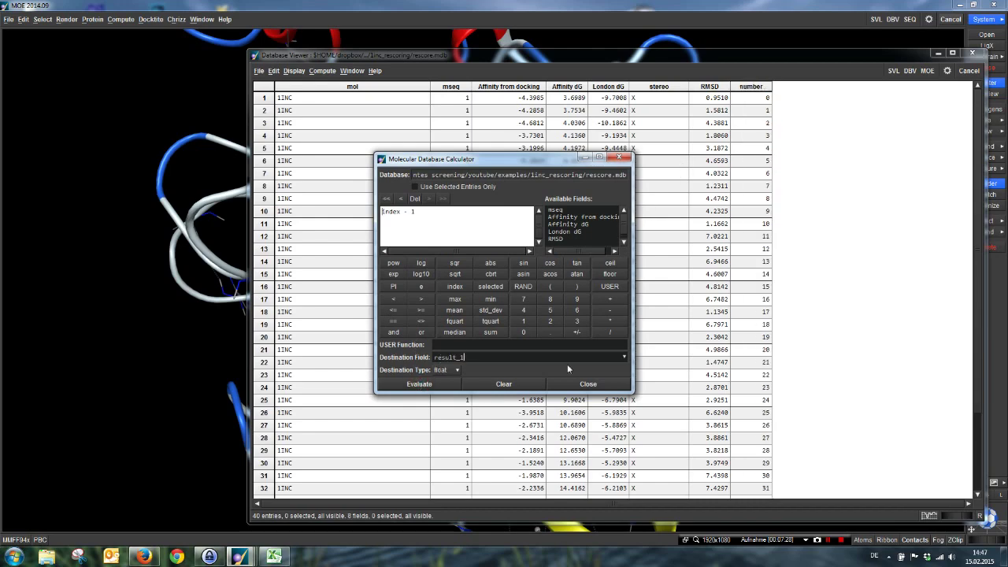
click(583, 386)
Shrink the table columns to fit their contents and select only the mol field.
scroll(863, 313, down, 3)
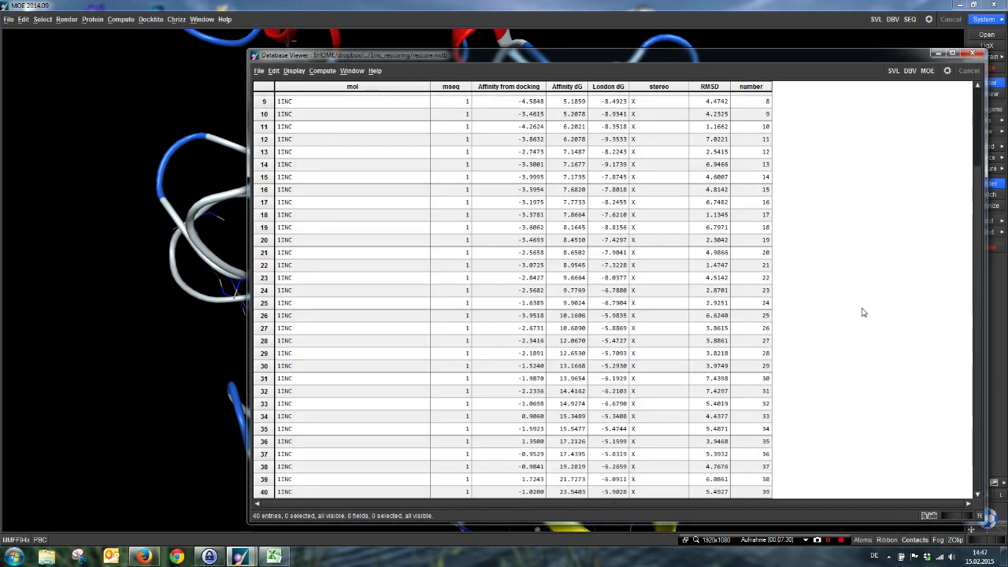
scroll(859, 315, up, 3)
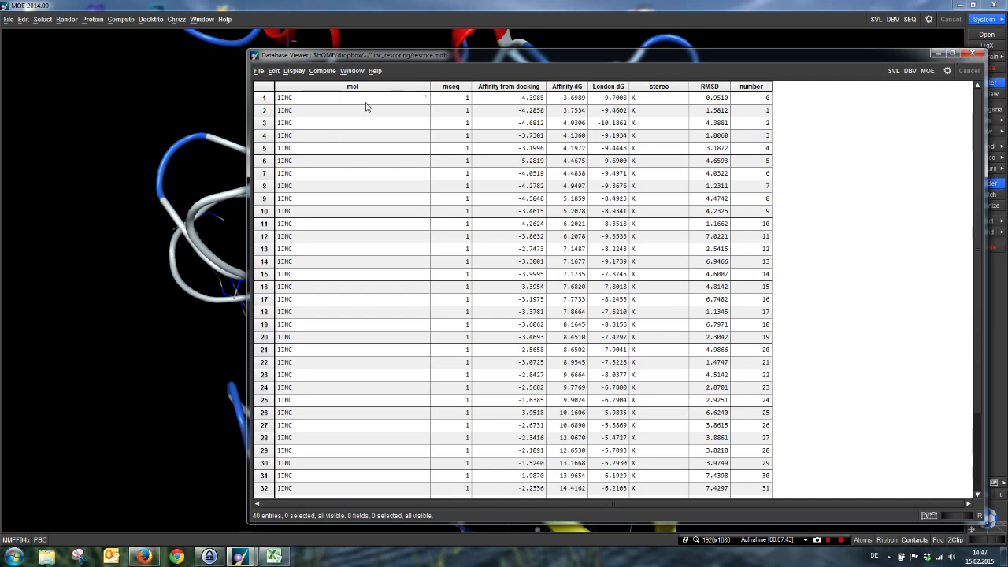
click(405, 98)
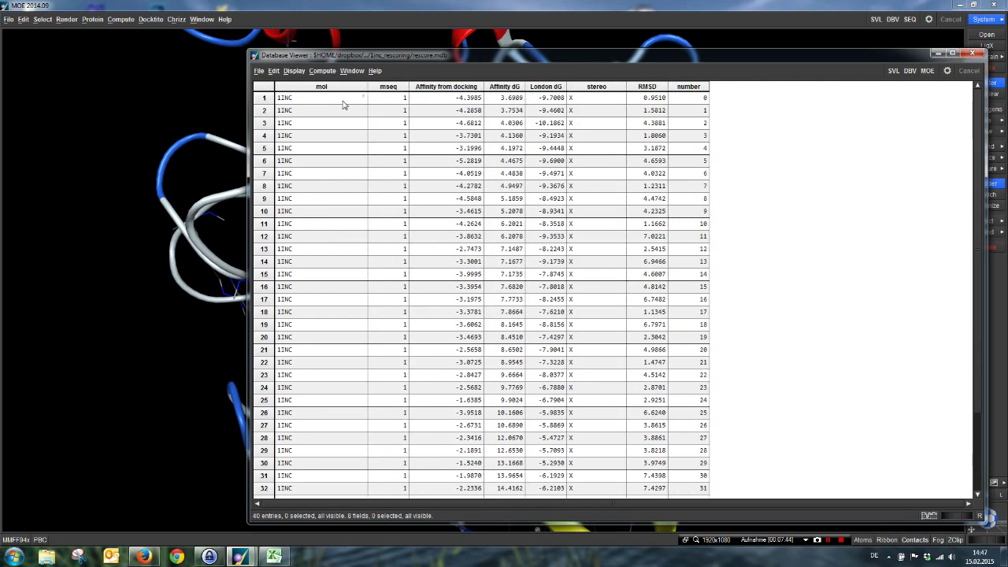
click(323, 88)
Save the rescore database's selected mol field as rescore.mol2 in Tripos MOL2 format.
click(259, 71)
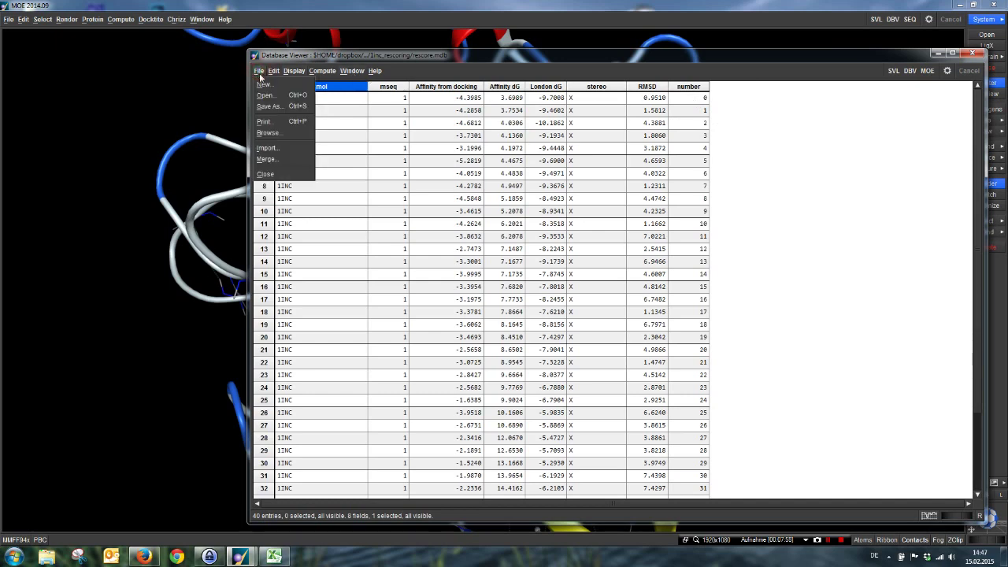
click(269, 107)
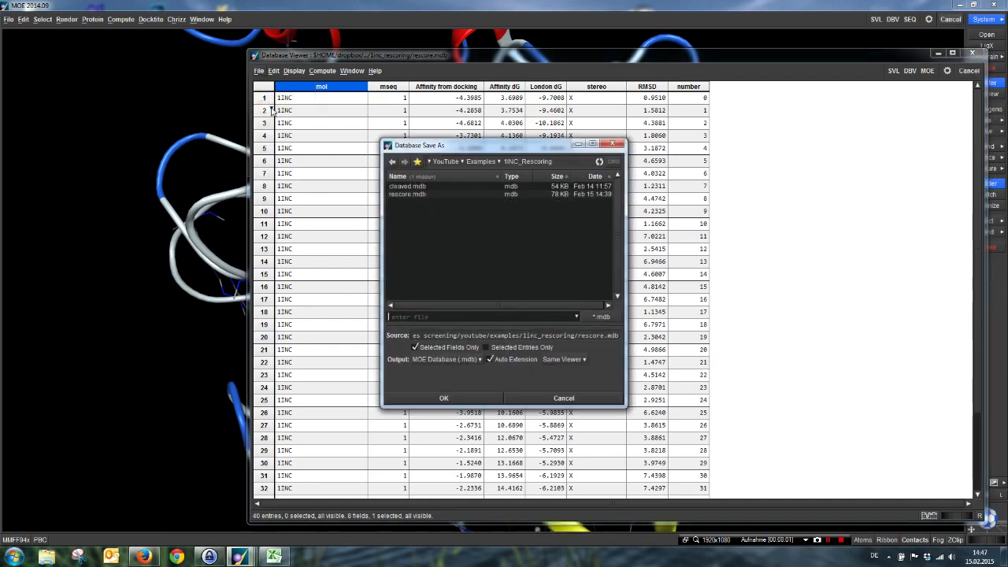
click(412, 195)
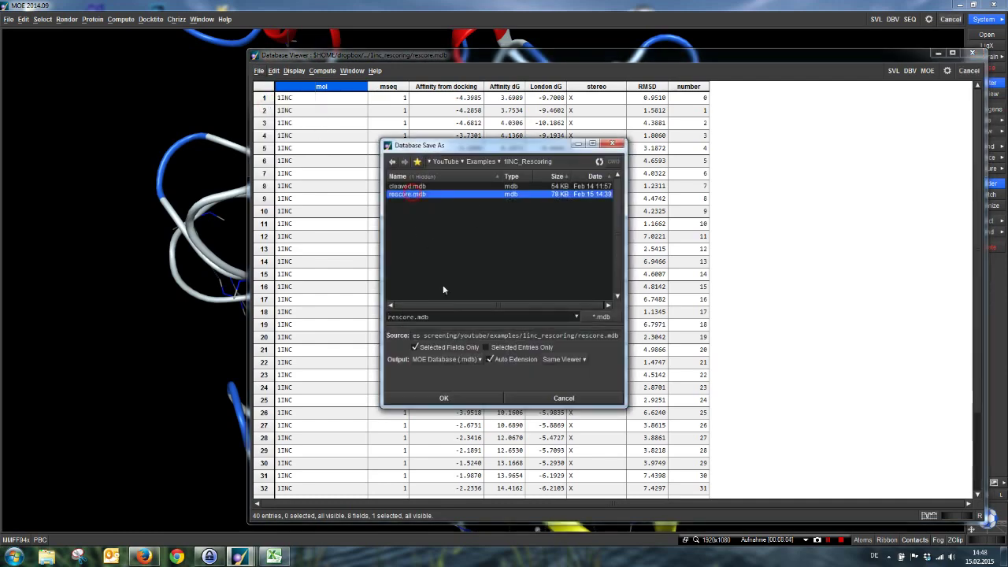
click(433, 360)
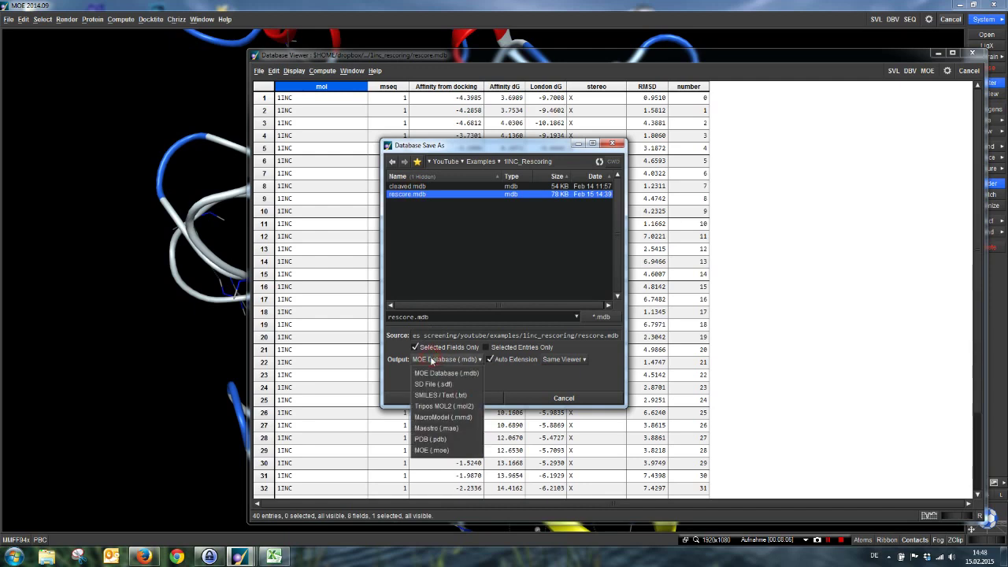
click(459, 407)
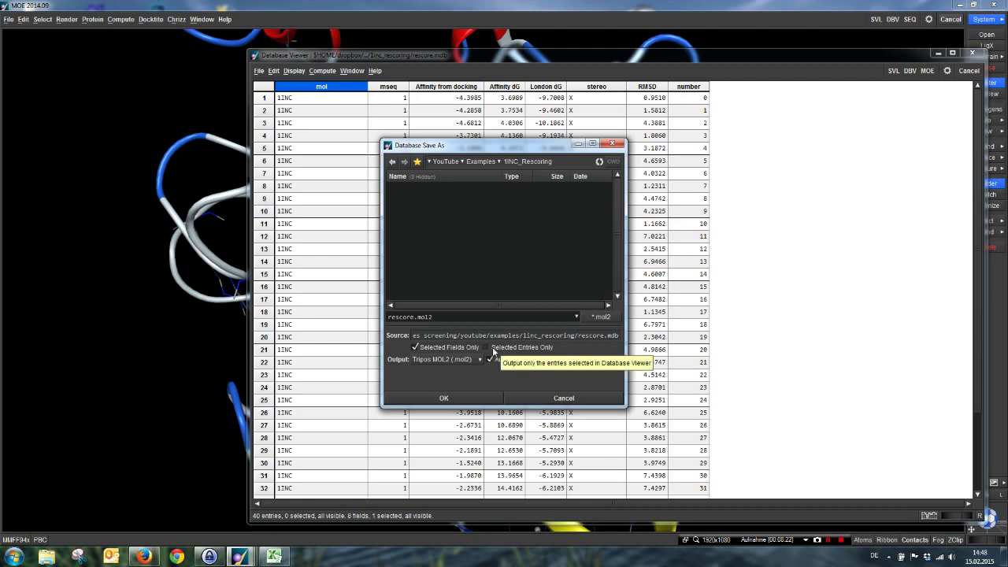
click(444, 399)
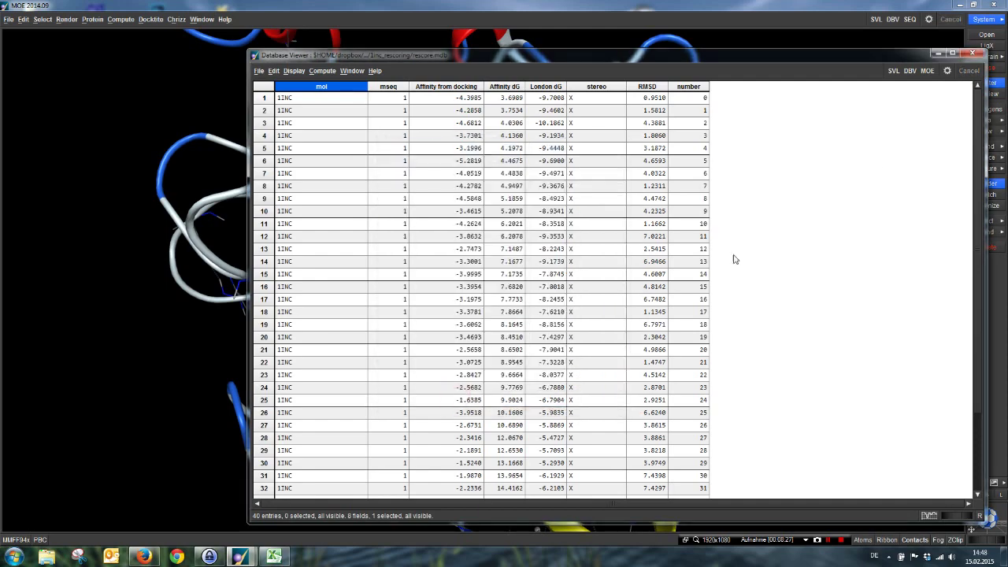
Close the Database Viewer and delete the bound ligand from the protein's binding site.
click(975, 52)
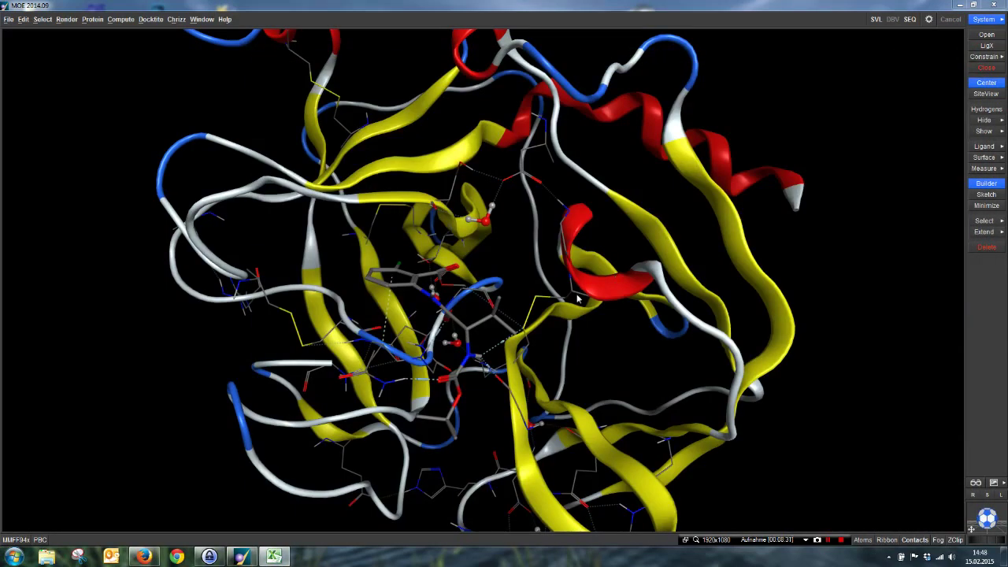
double_click(467, 335)
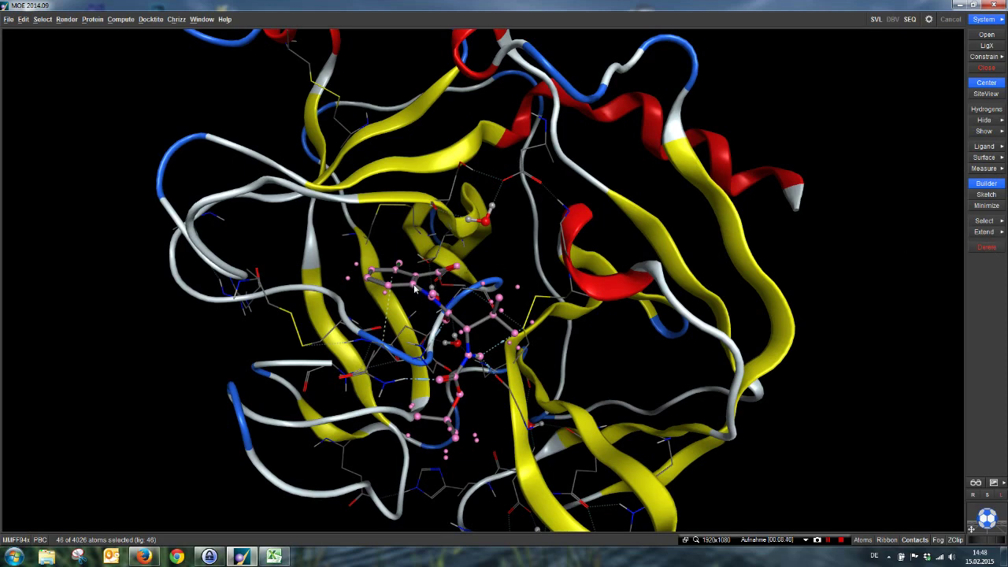
click(987, 247)
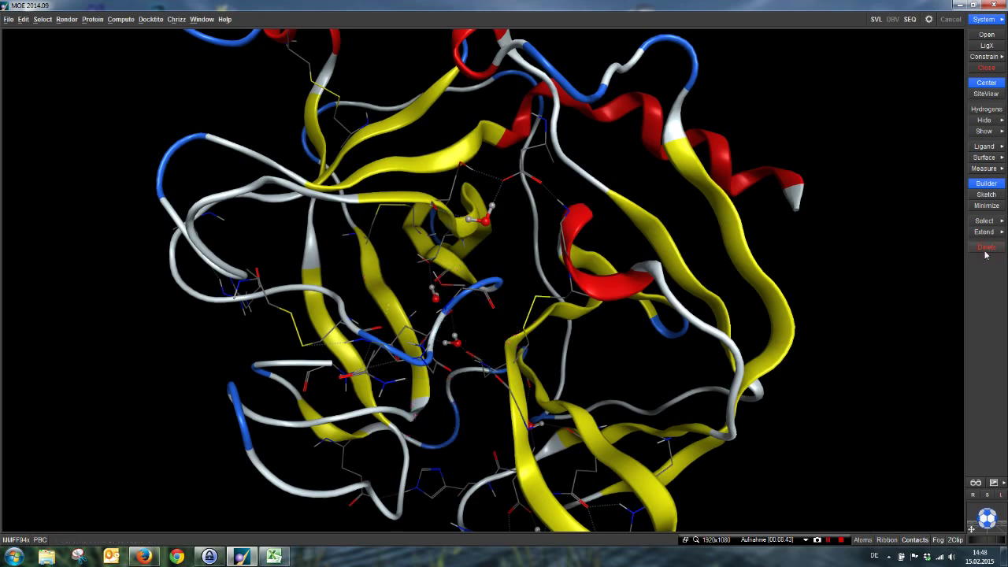
drag(457, 288, 439, 323)
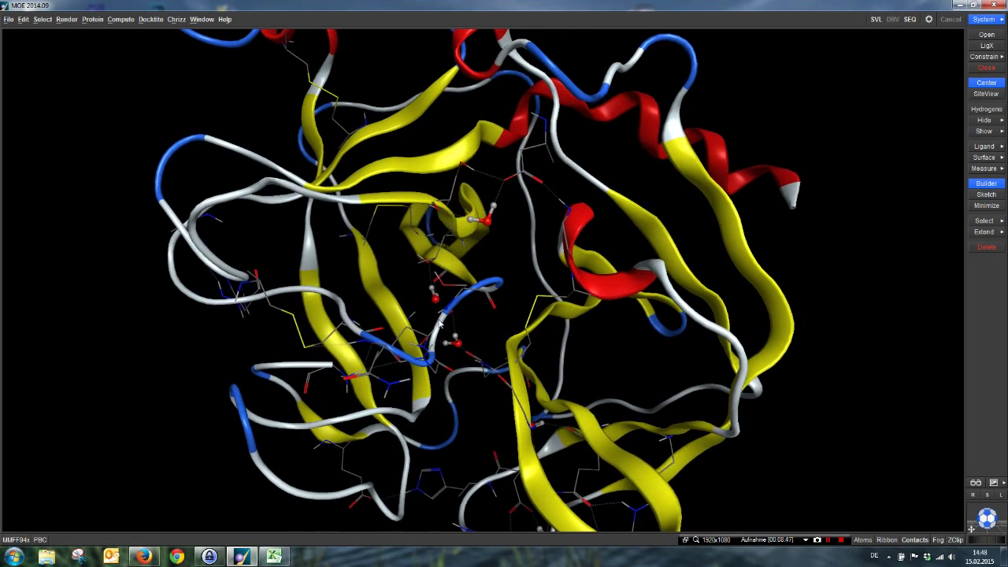
click(22, 19)
Save the ligand-free protein as 1inc_prep.pdb in Protein Data Bank format.
click(17, 54)
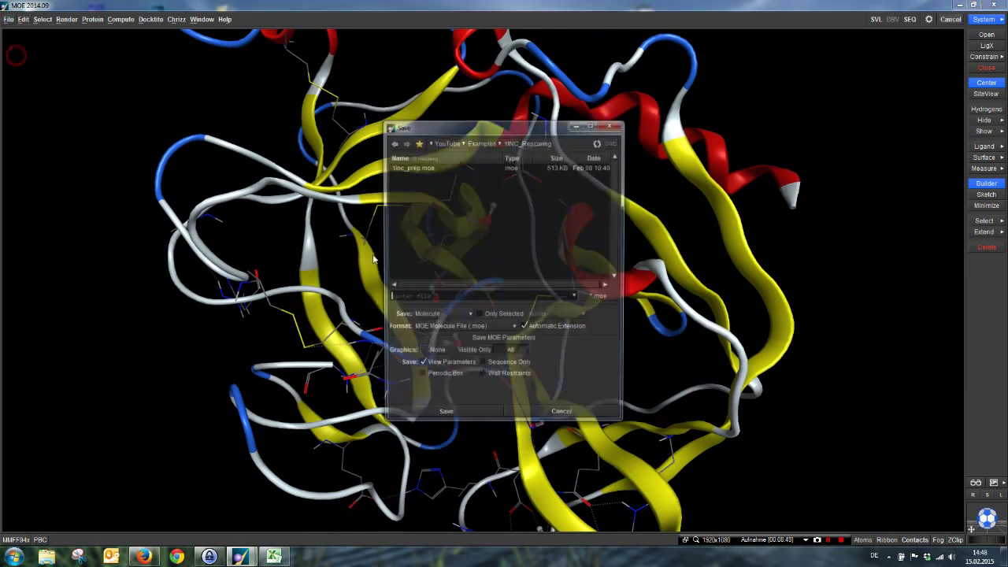
click(413, 168)
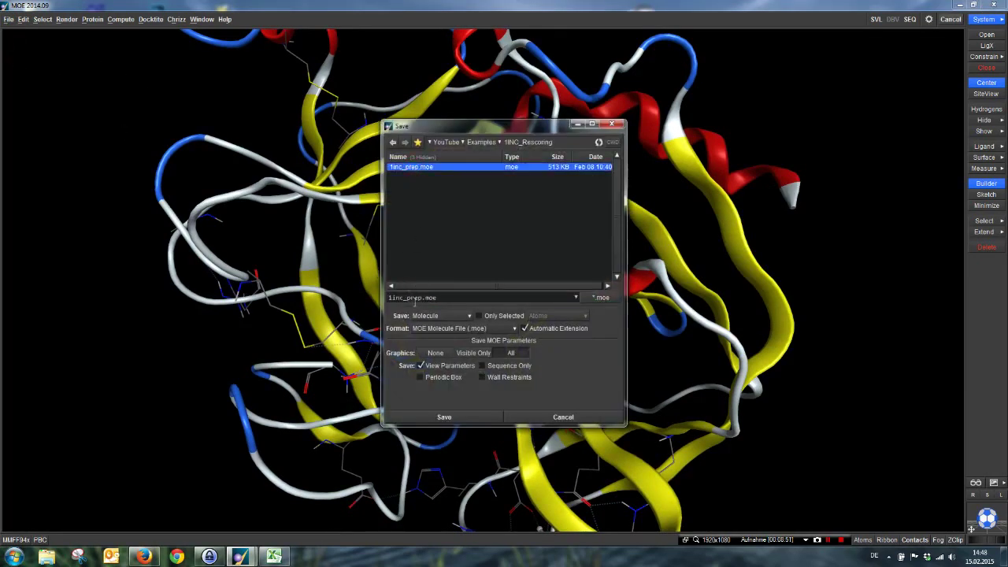
click(433, 329)
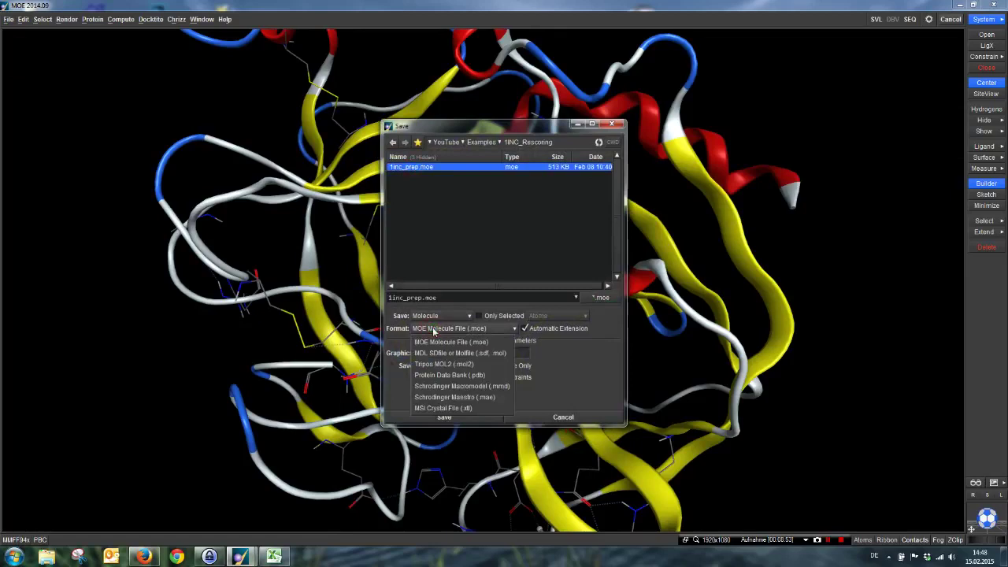
click(442, 375)
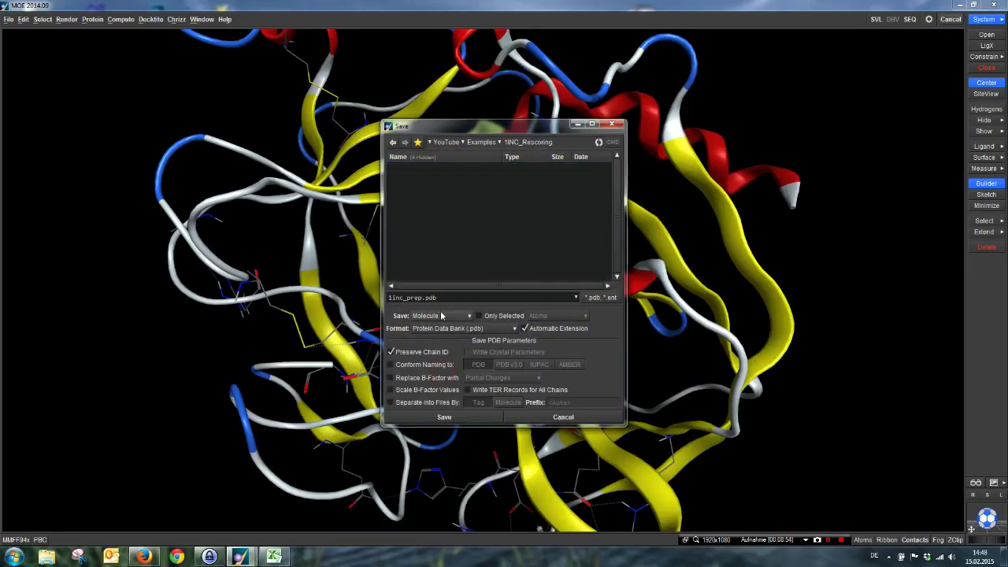
click(443, 418)
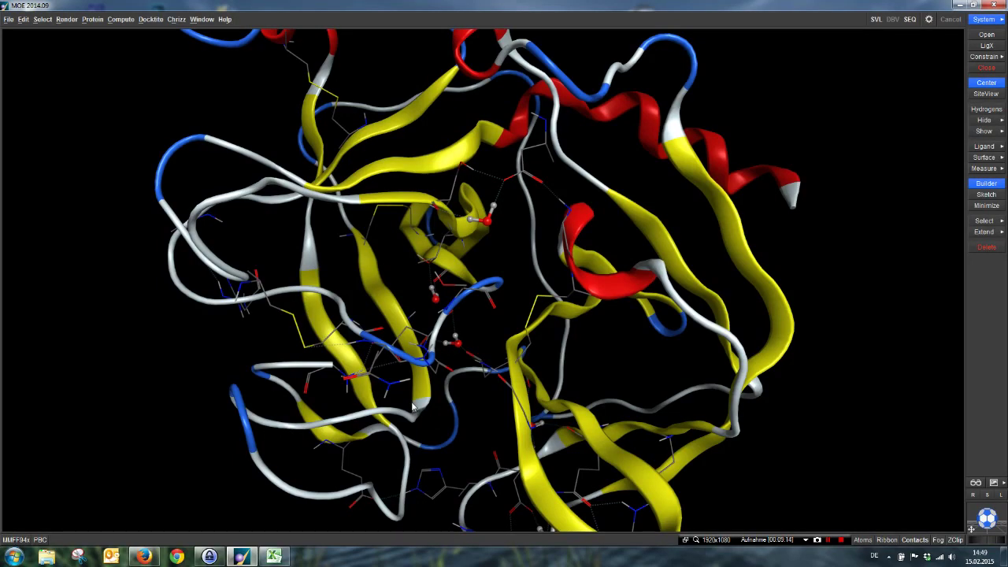
Log in to DSX-ONLINE in Firefox with the stored account and start a new DSX-ONLINE job.
click(143, 557)
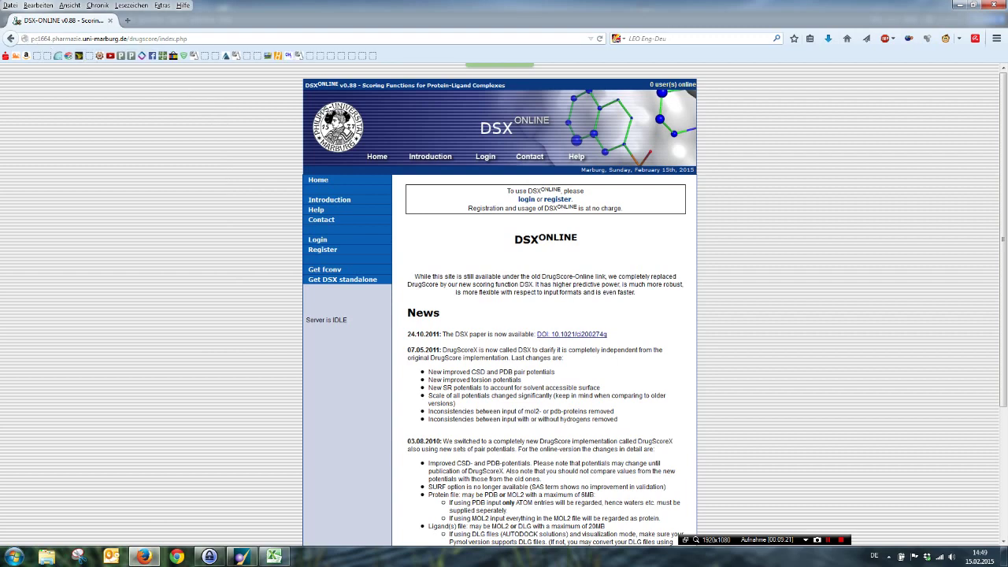
key(ctrl+l)
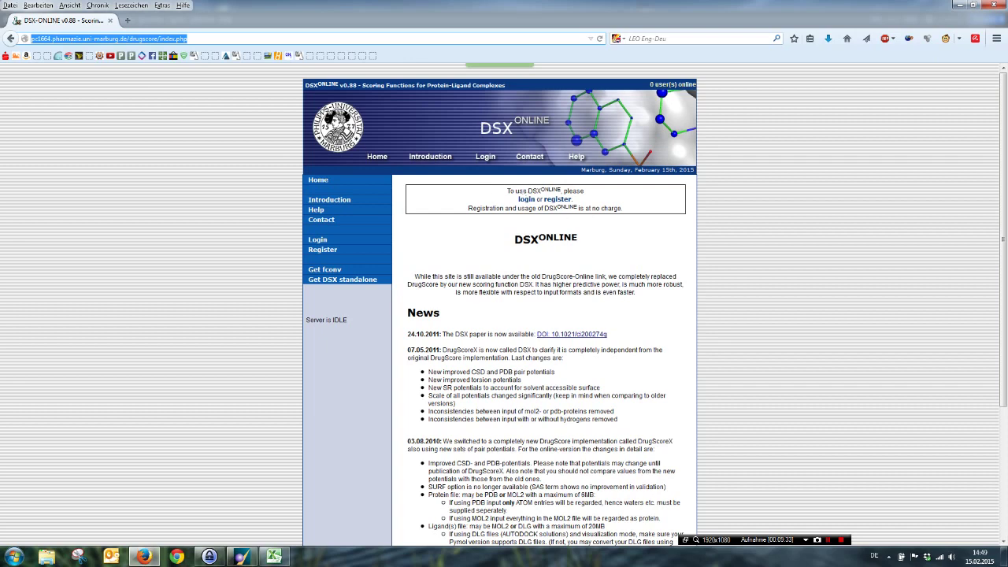
click(526, 199)
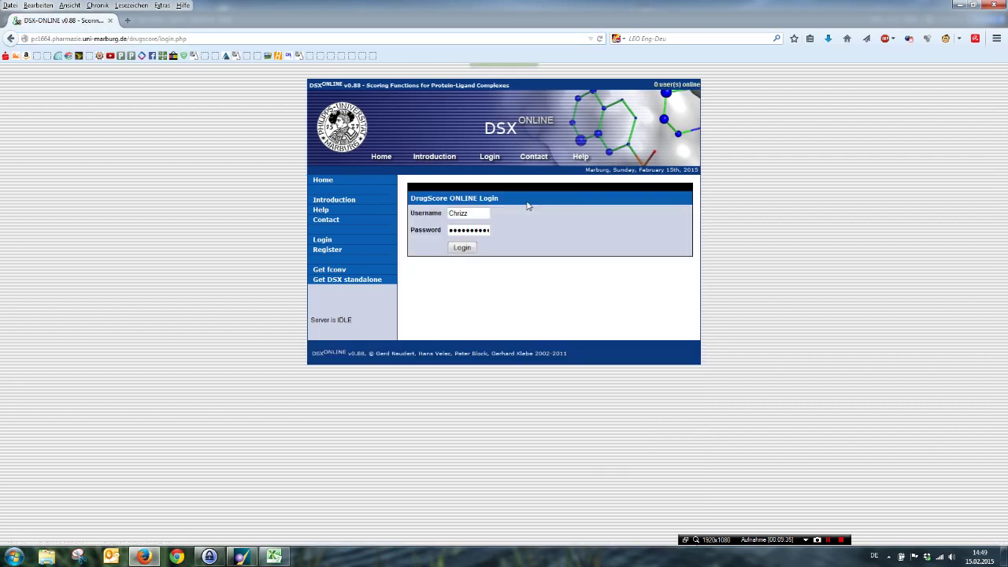
click(468, 249)
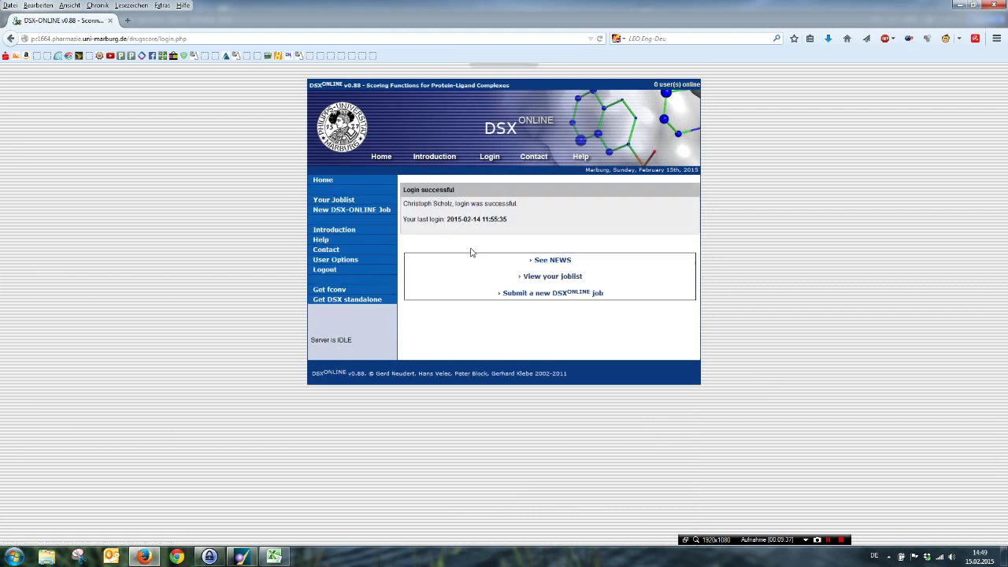
click(350, 212)
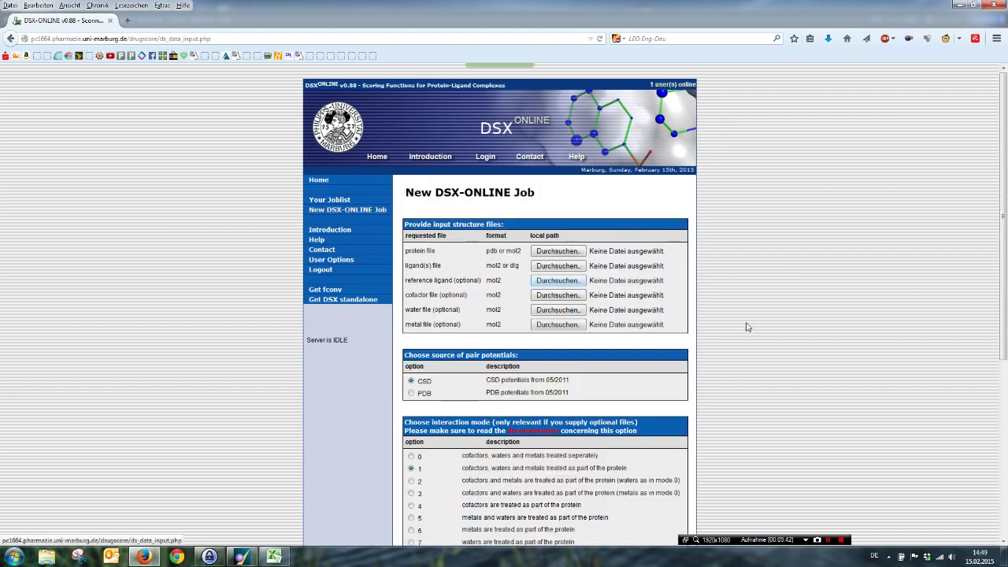
Attach 1inc_prep.pdb as the protein file and rescore.mol2 as the ligand(s) file.
scroll(778, 328, down, 3)
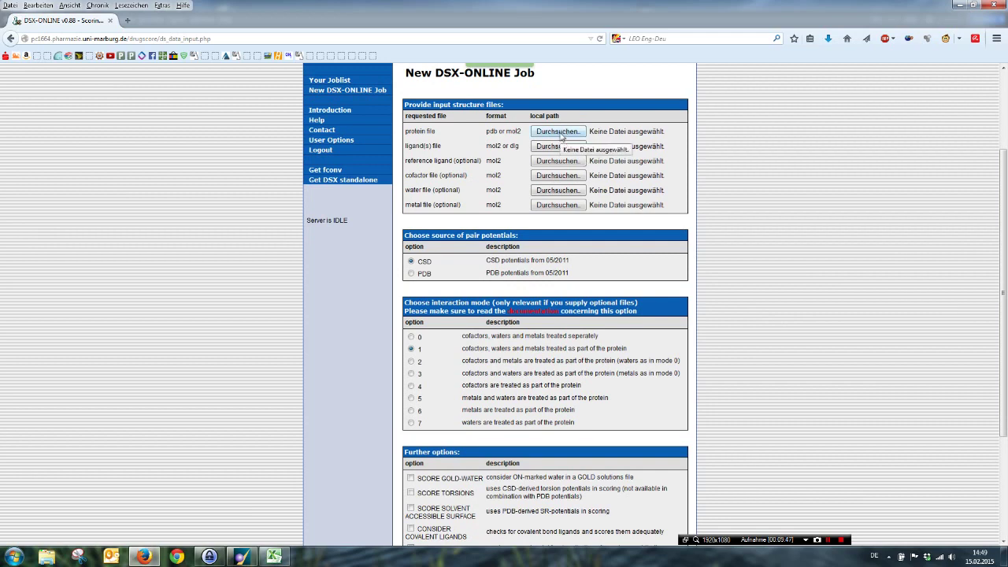
click(555, 131)
click(564, 133)
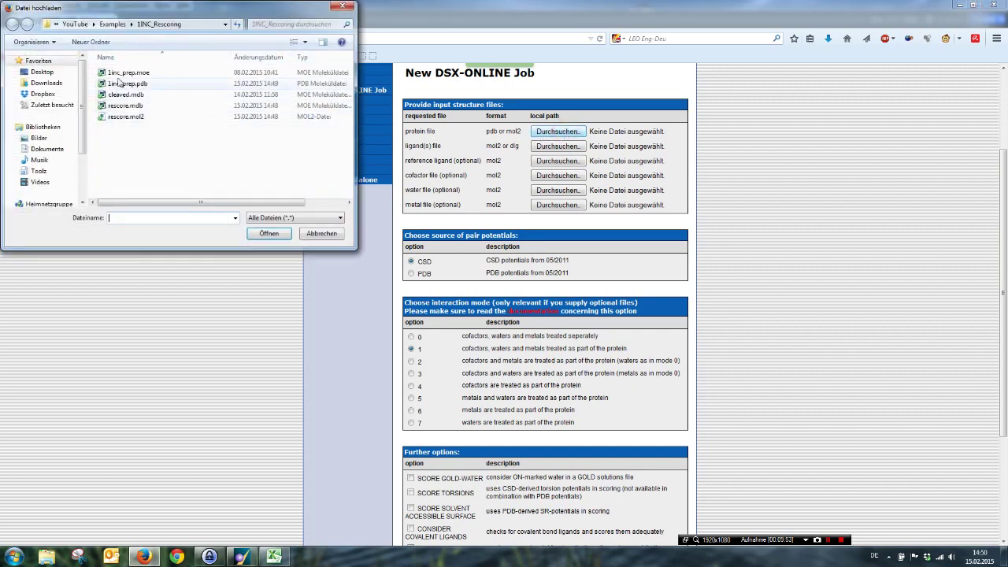
double_click(126, 83)
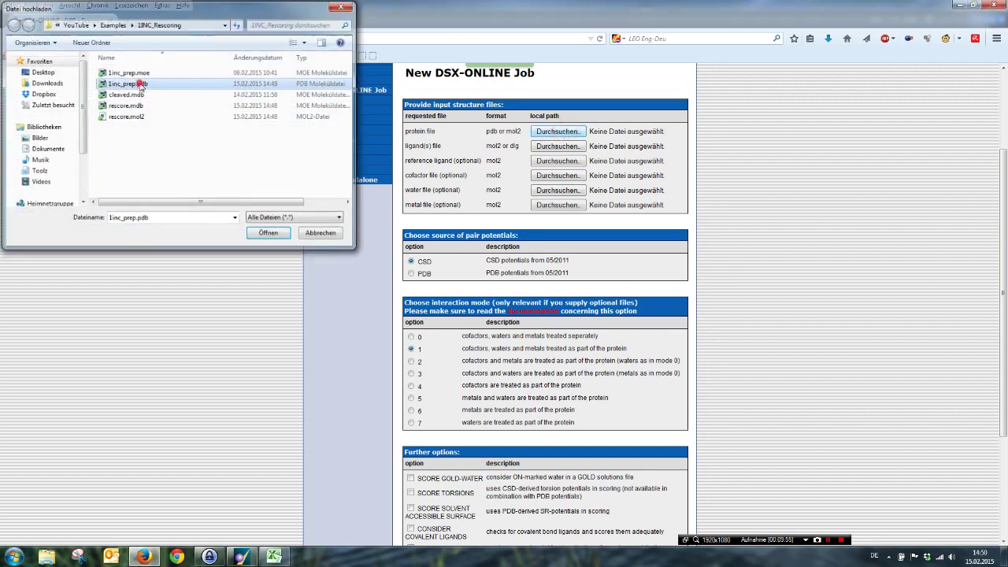
click(553, 147)
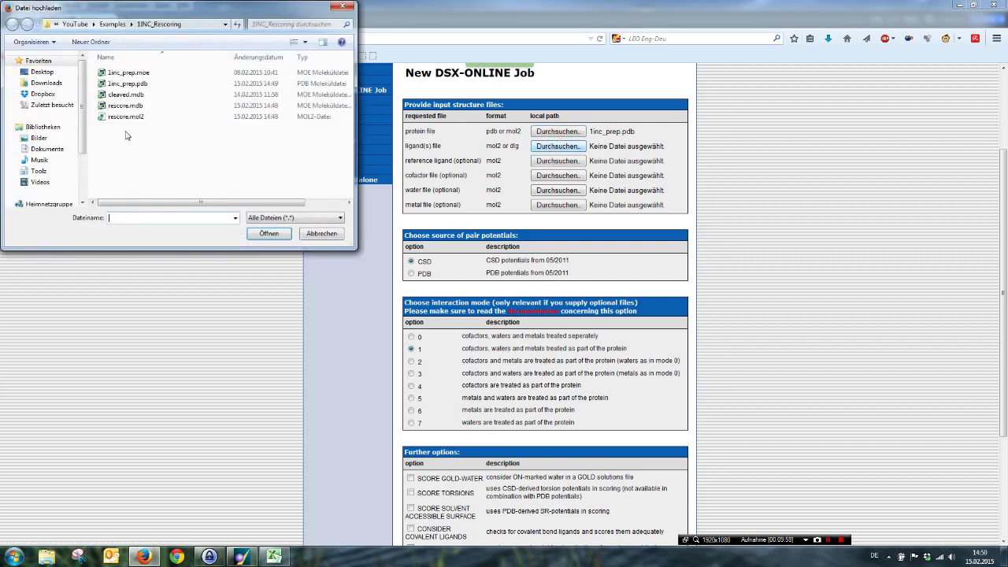
double_click(126, 117)
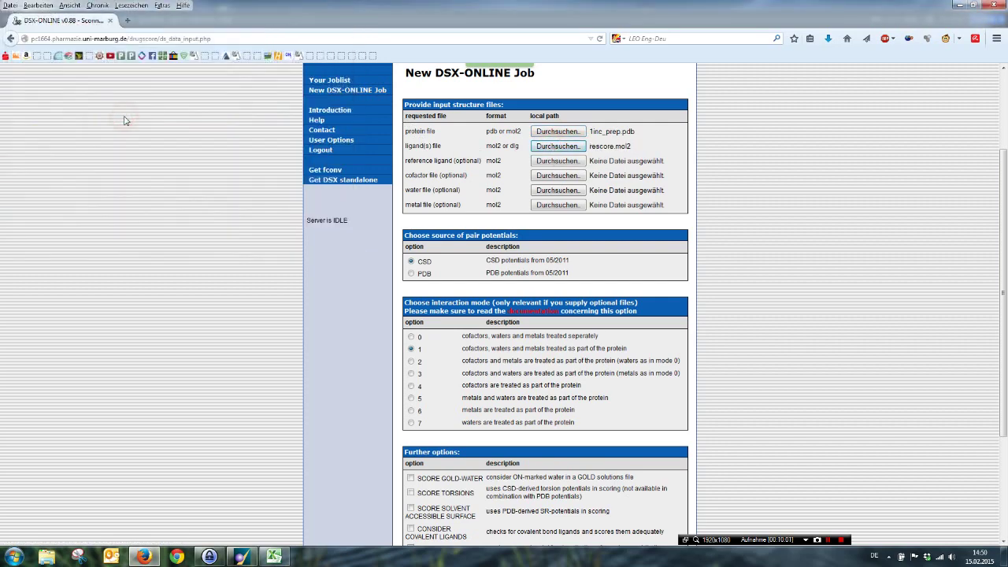
scroll(342, 276, down, 1)
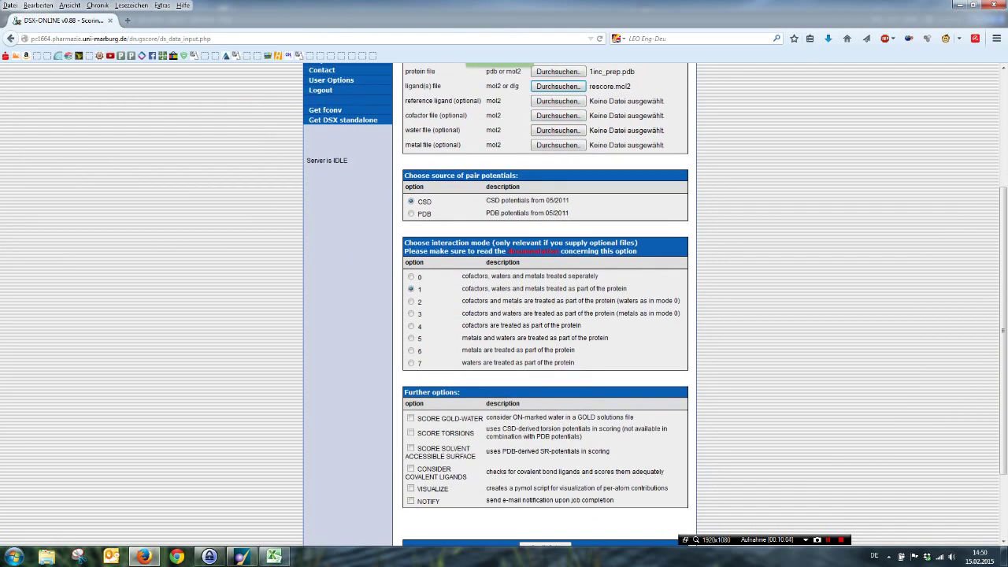
scroll(453, 167, down, 1)
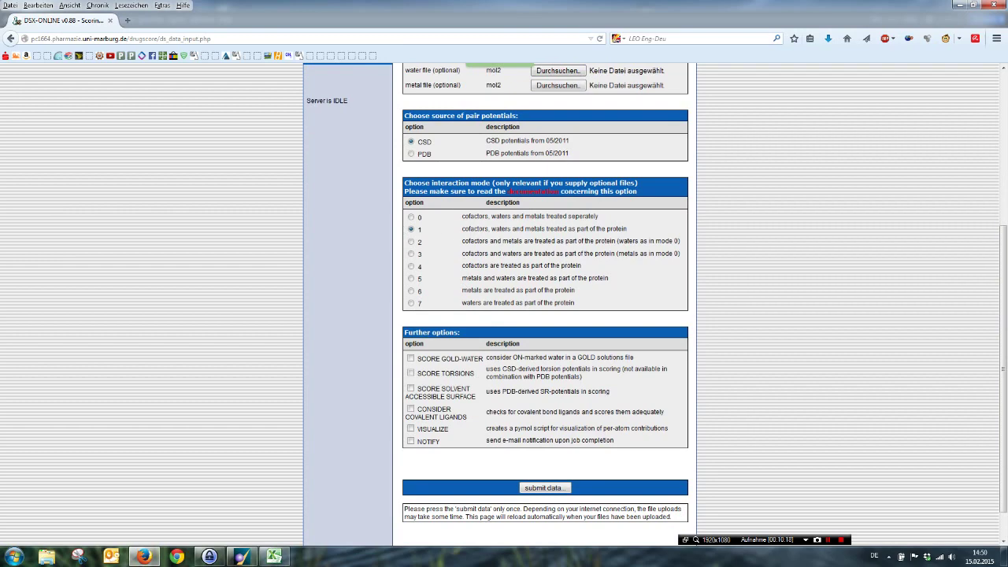
scroll(539, 228, down, 1)
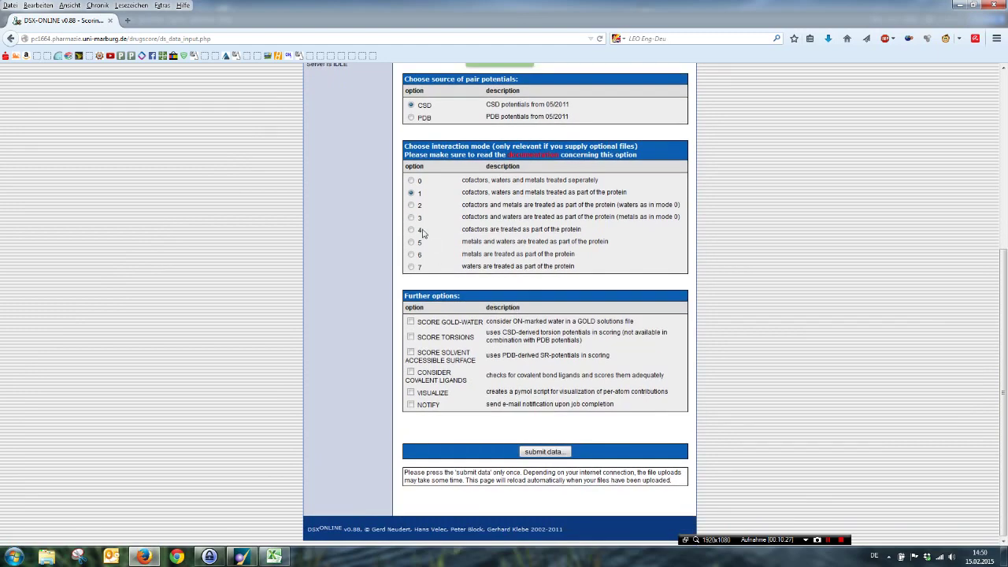
Enable SCORE TORSIONS, SCORE SOLVENT ACCESSIBLE SURFACE and CONSIDER COVALENT LIGANDS, then submit the job.
click(410, 338)
click(411, 353)
click(410, 372)
click(539, 455)
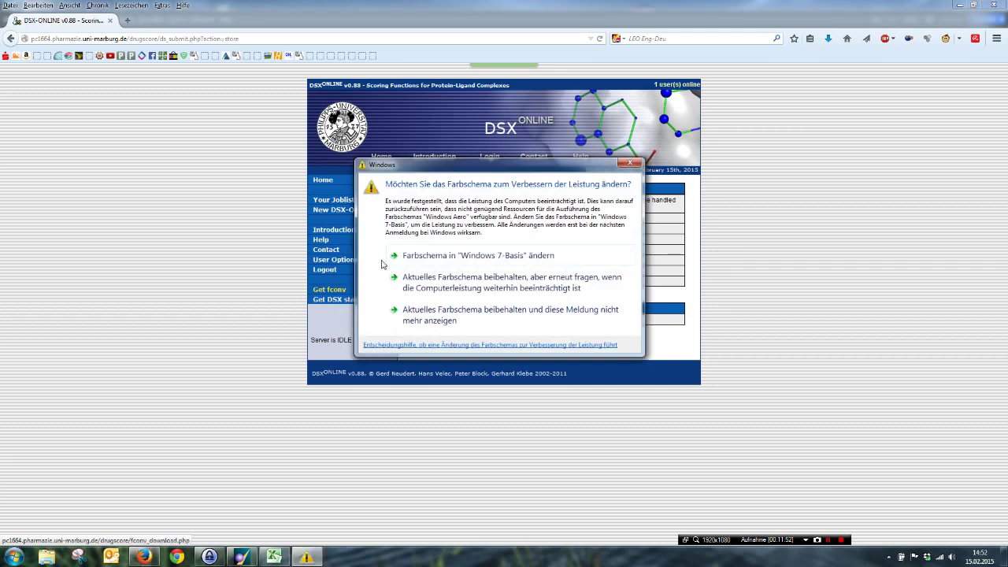
Dismiss the Windows Farbschema colour-scheme warning.
click(631, 163)
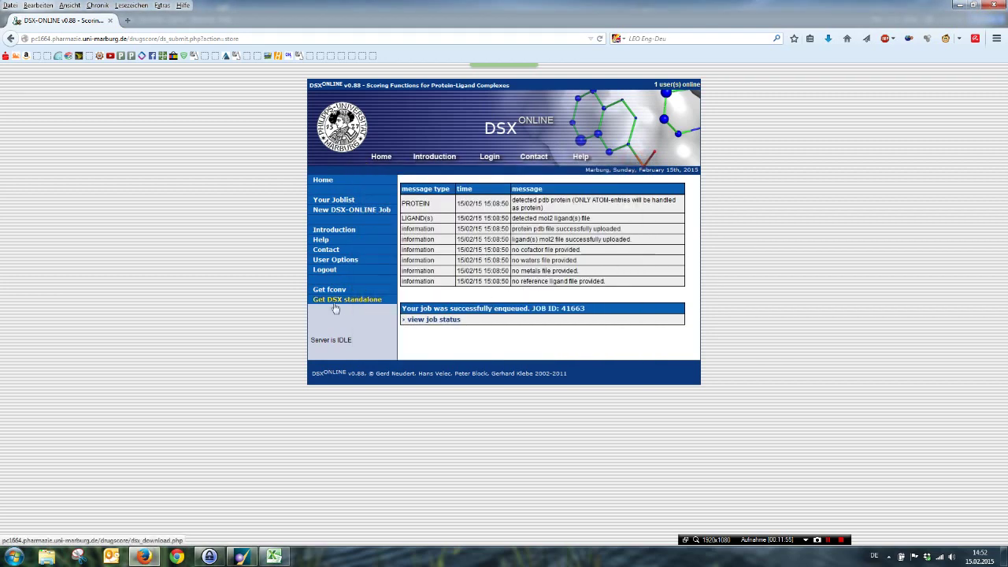
Open the finished job's results page from its job status.
click(436, 319)
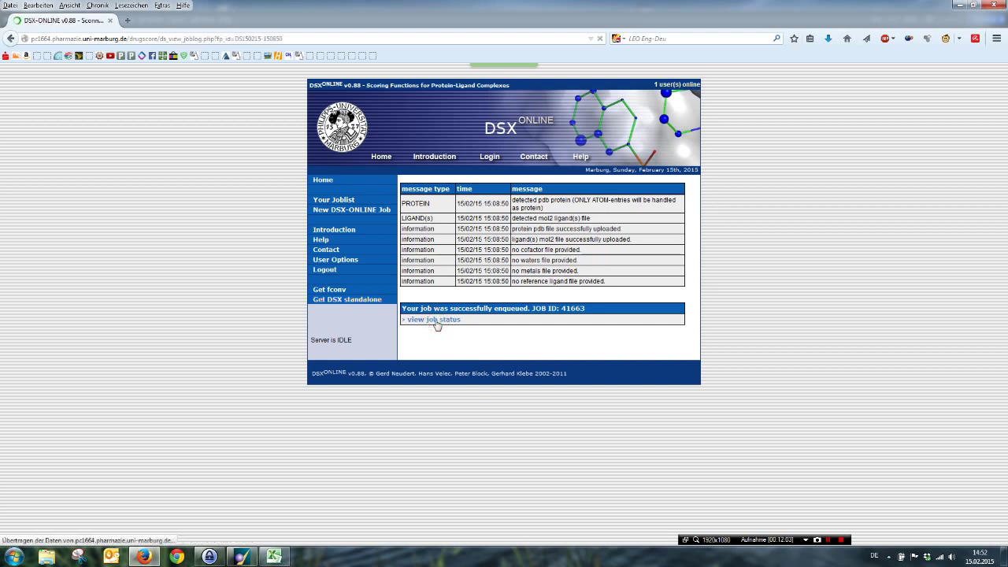
scroll(504, 299, down, 1)
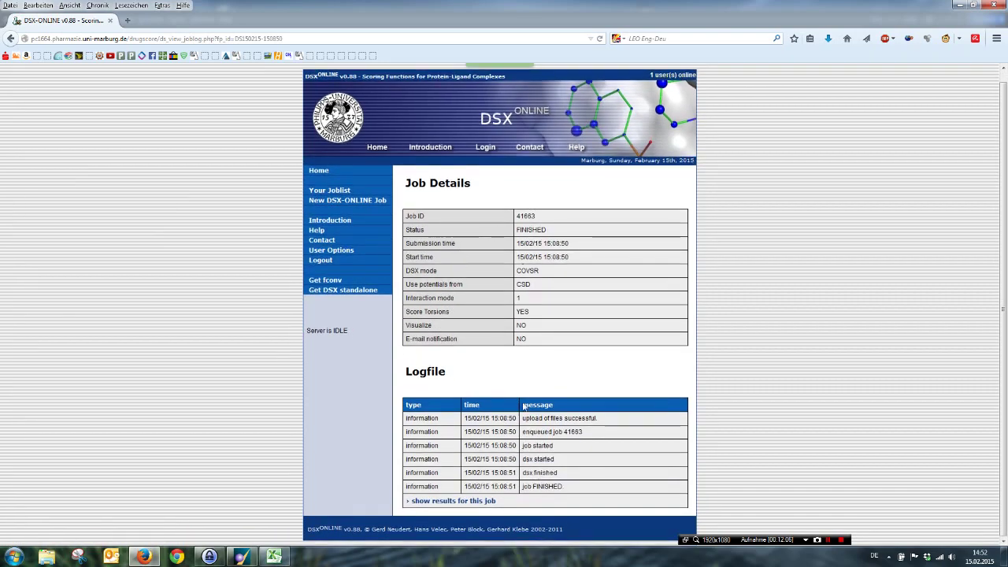
click(456, 505)
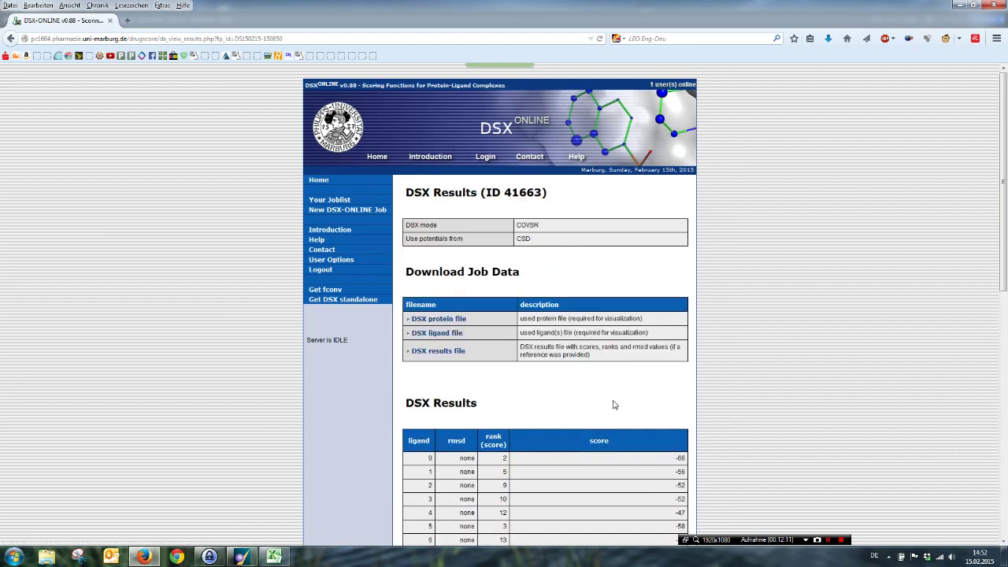
scroll(612, 405, down, 4)
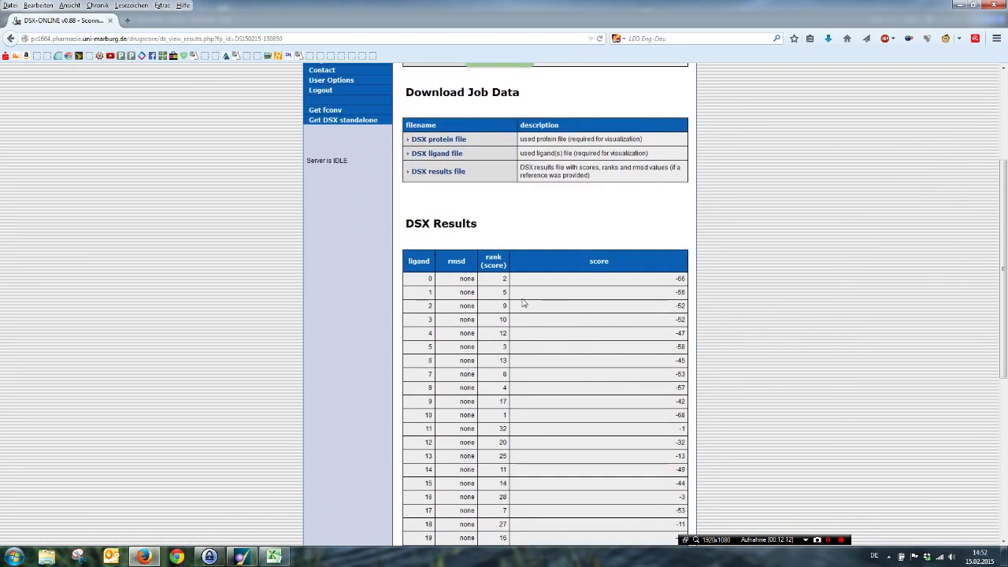
Save the DSX results file into the 1INC_Rescoring folder and minimize Firefox.
click(428, 173)
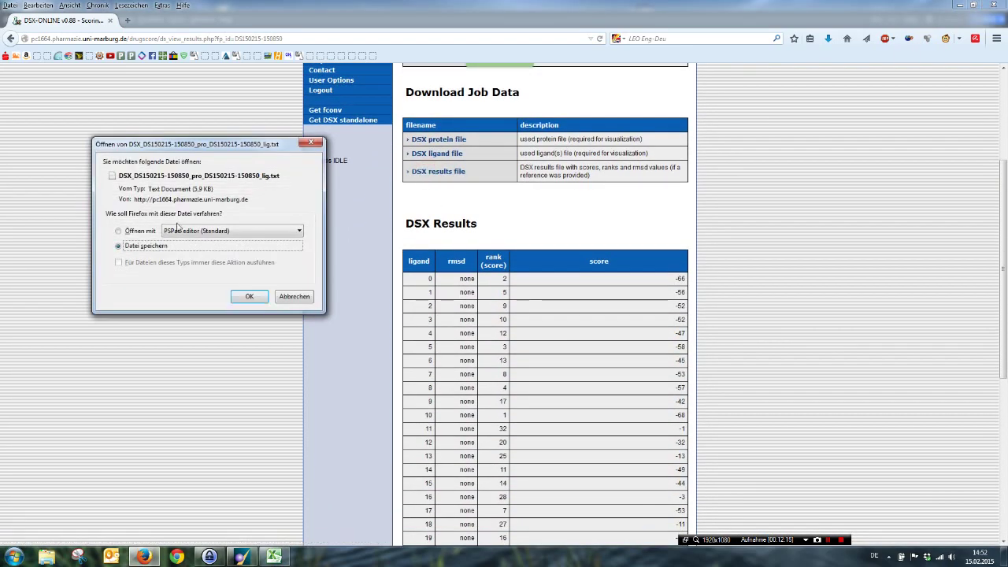
click(247, 298)
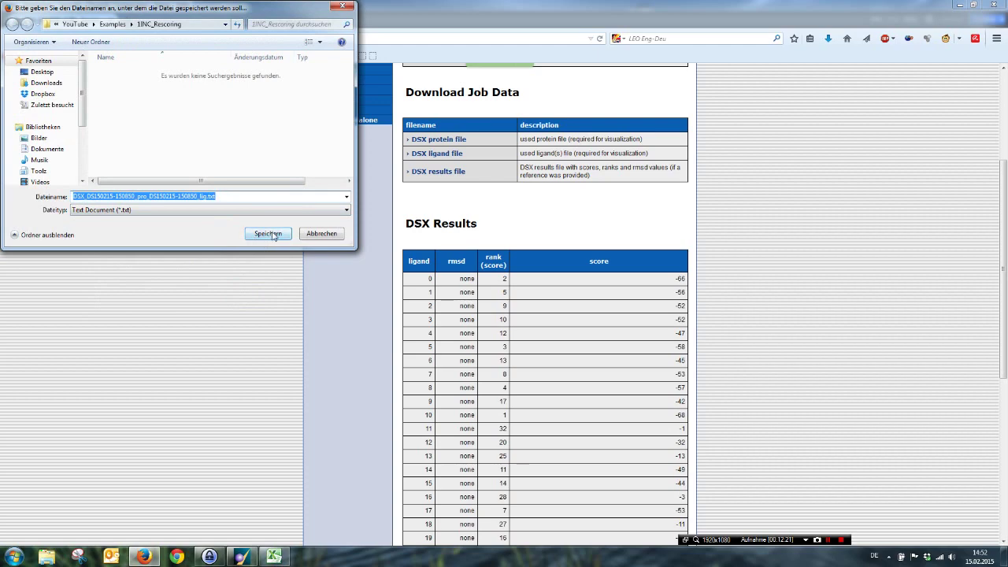
click(268, 234)
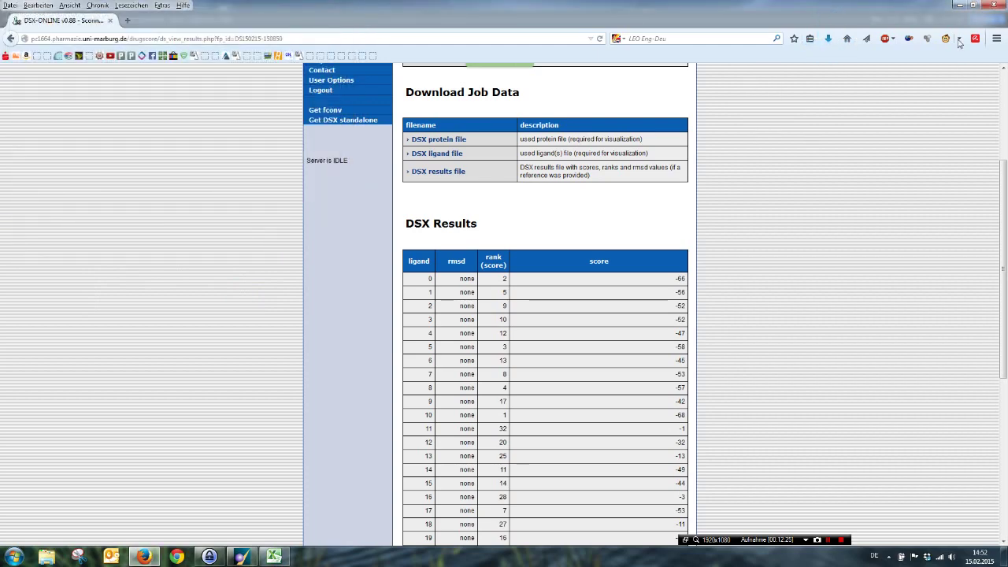
click(960, 7)
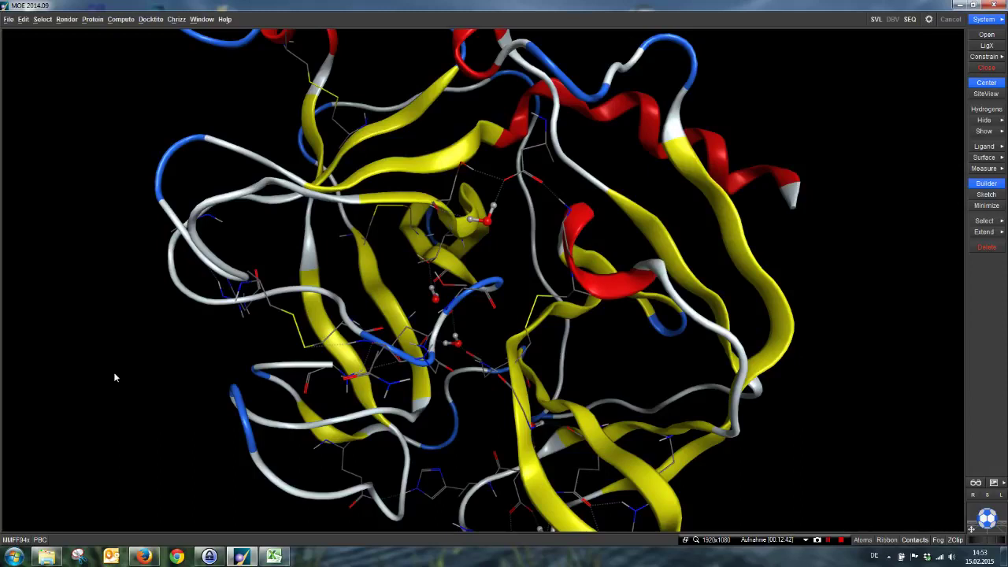
Switch to the DSX-Makro.xlsm Excel workbook from the taskbar.
mouse_move(288, 556)
click(288, 556)
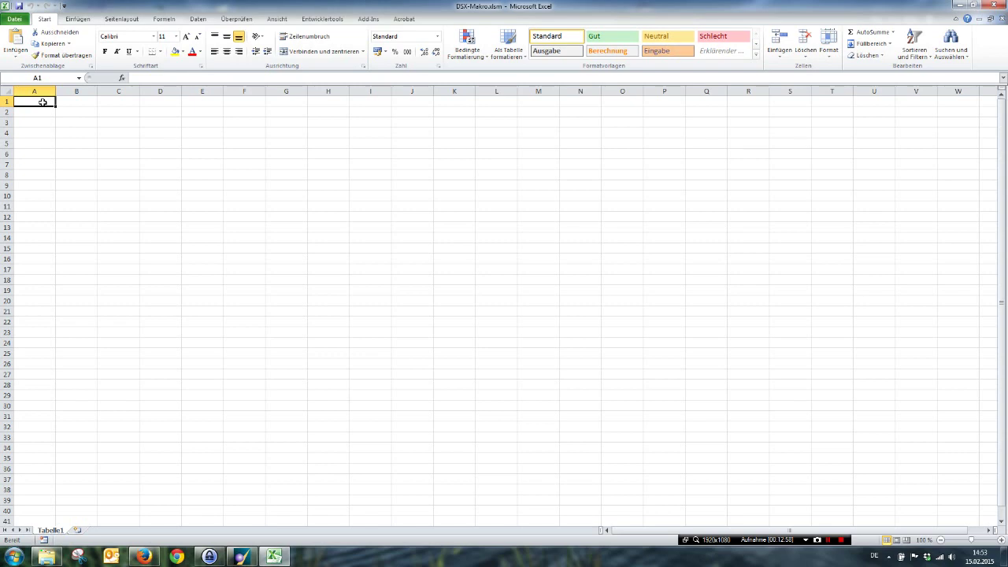
Run the DSX_Import macro to load the DSX results text file into Tabelle1.
click(331, 19)
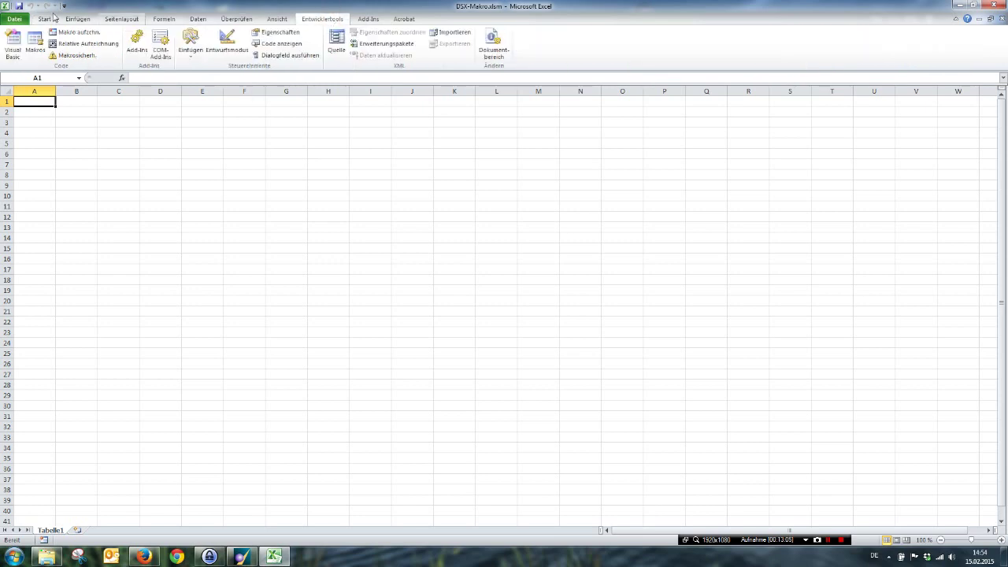
click(41, 41)
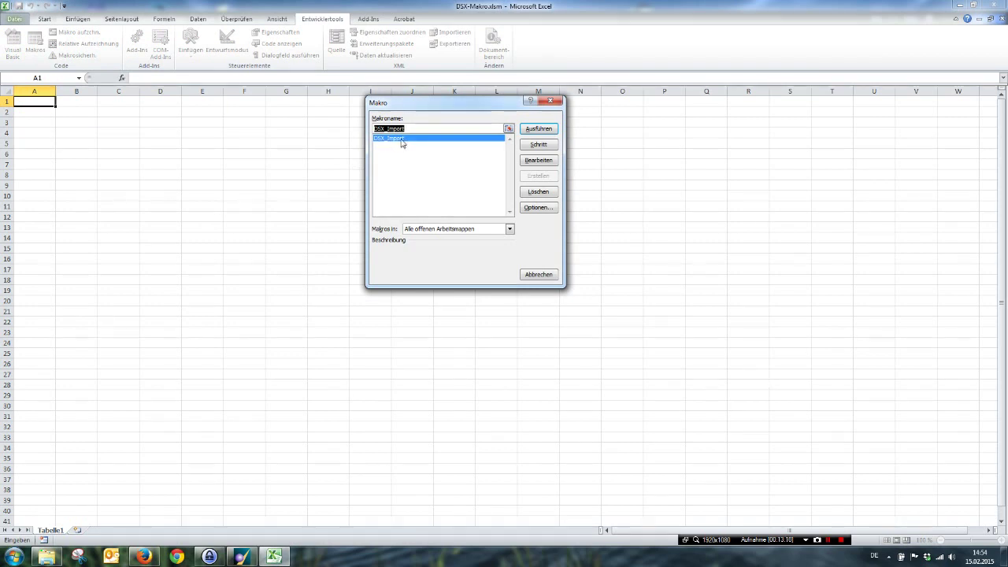
click(540, 130)
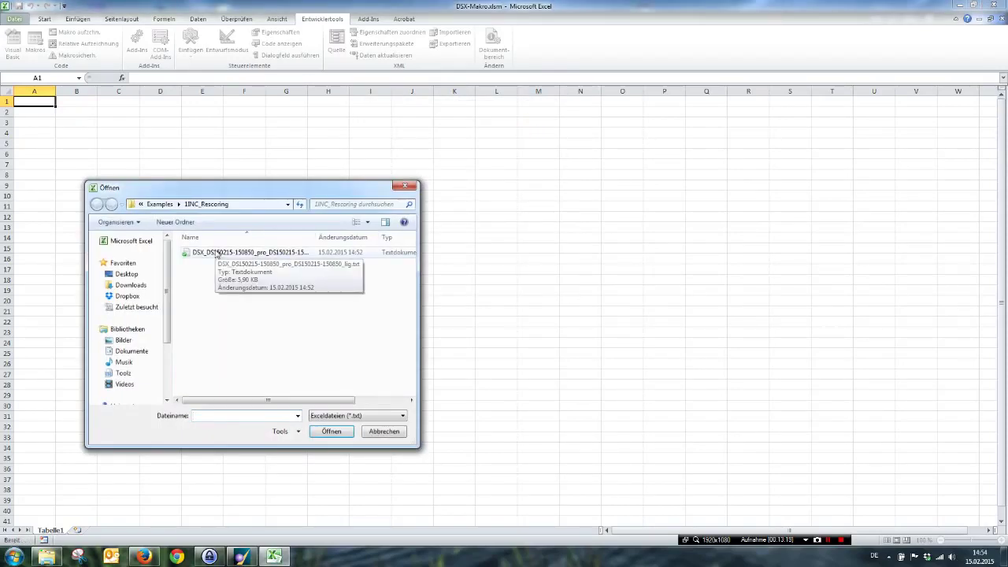
double_click(215, 252)
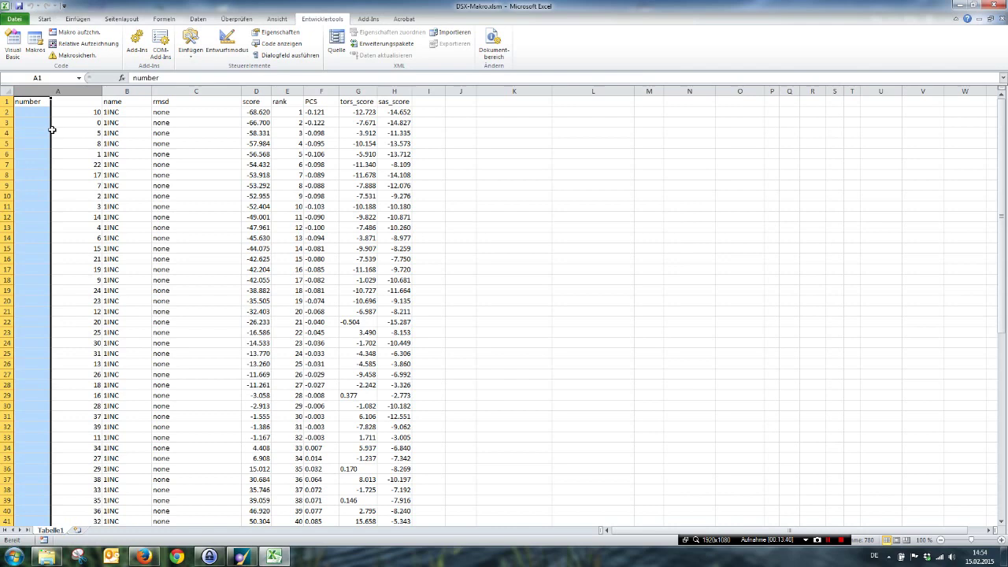
Add a new sheet and import the DSX results text file as delimited data at cell A1.
click(77, 531)
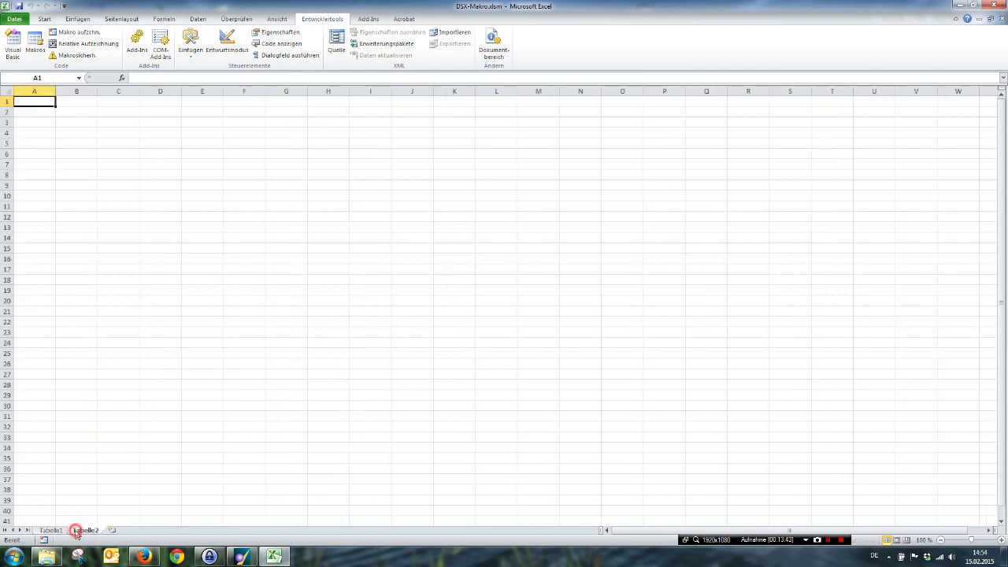
click(200, 22)
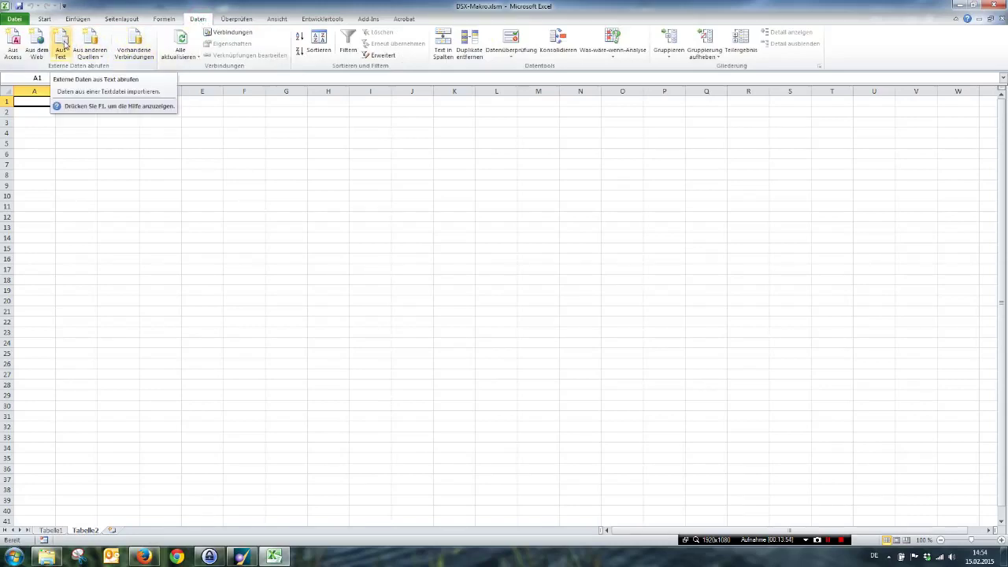
click(65, 44)
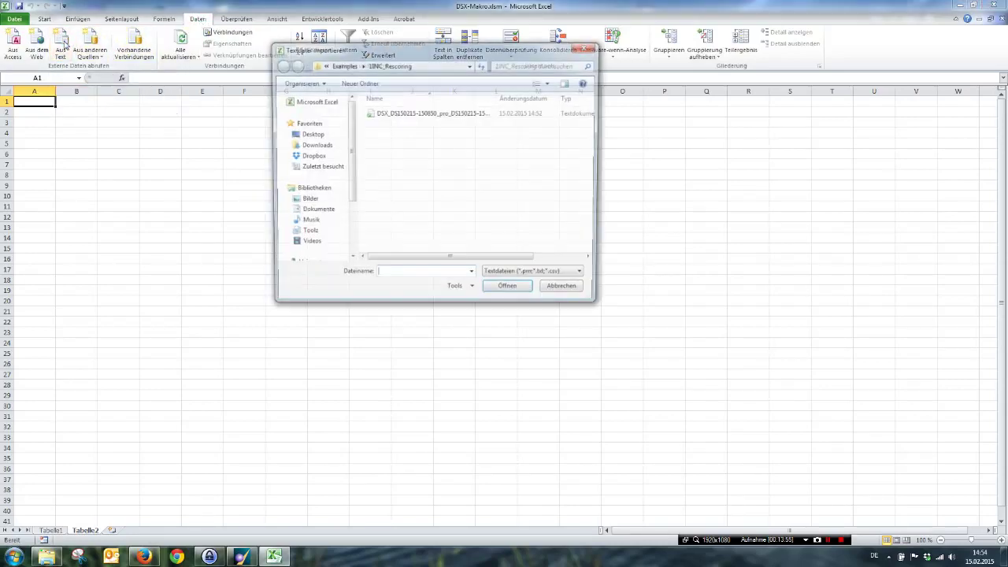
double_click(406, 114)
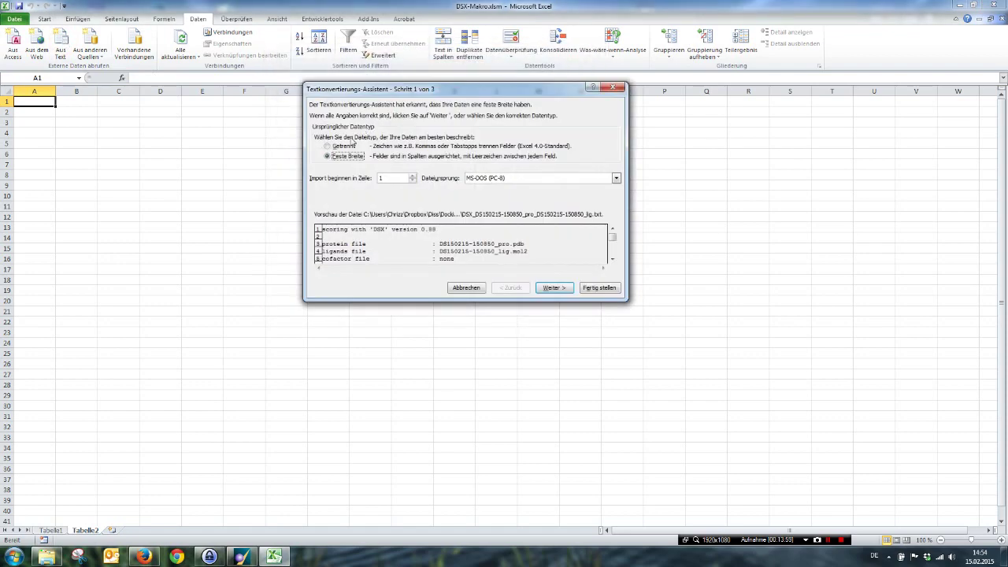
click(344, 146)
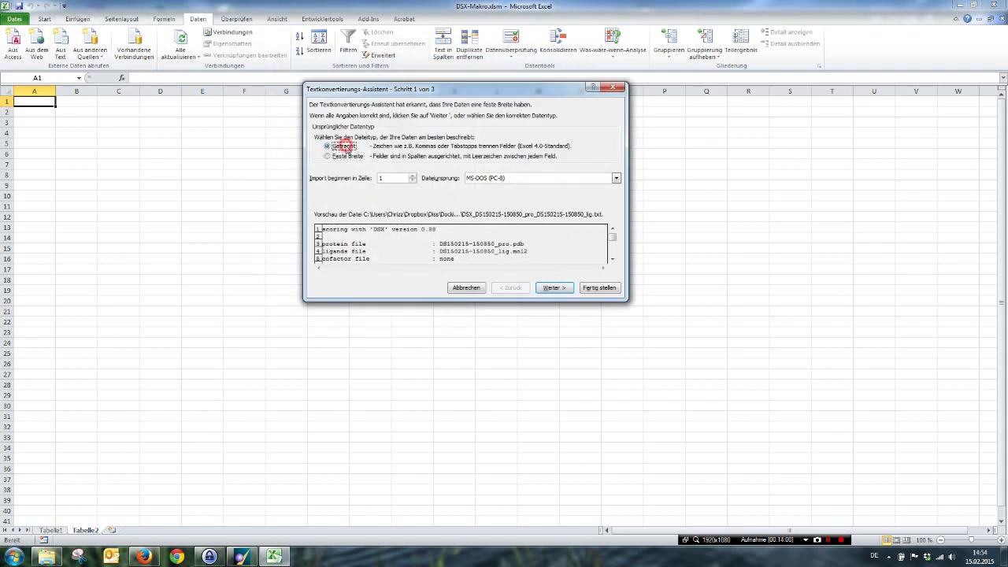
click(558, 289)
click(317, 135)
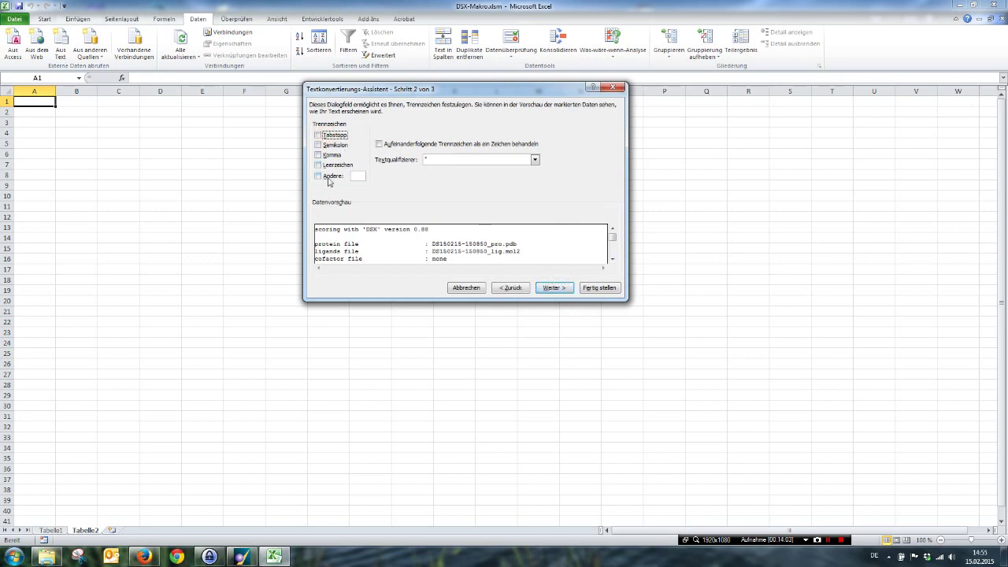
click(319, 176)
click(356, 175)
click(553, 287)
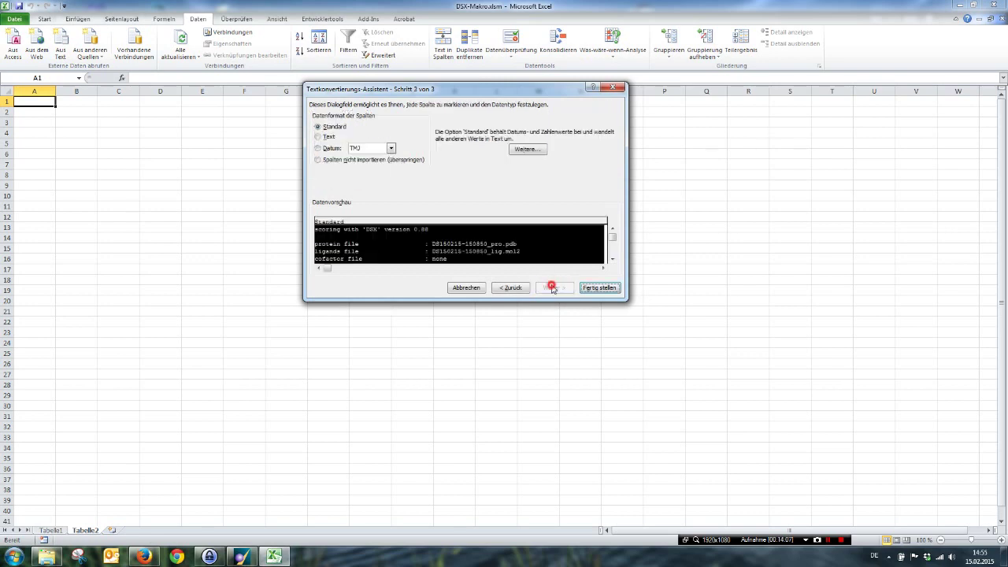
click(611, 289)
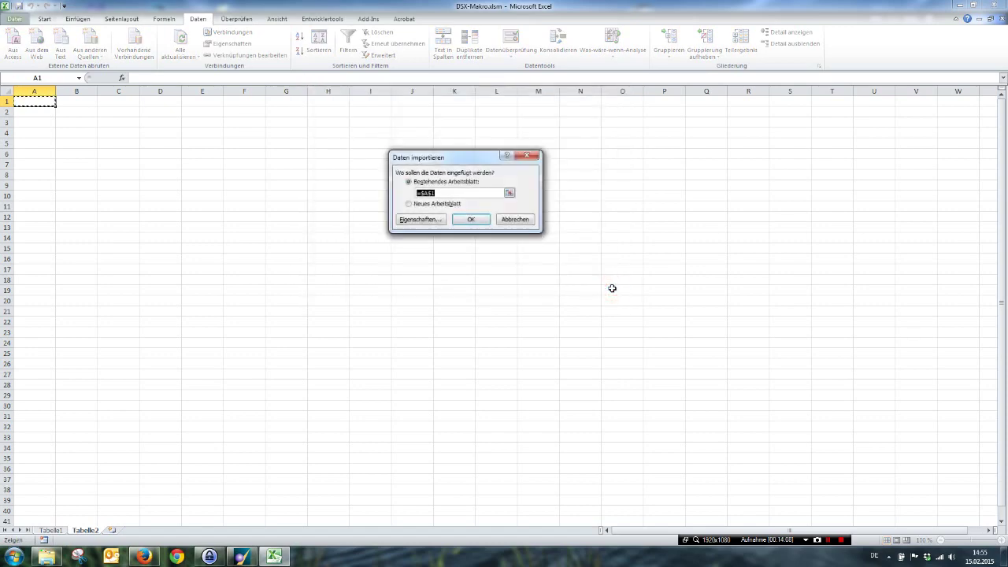
click(482, 220)
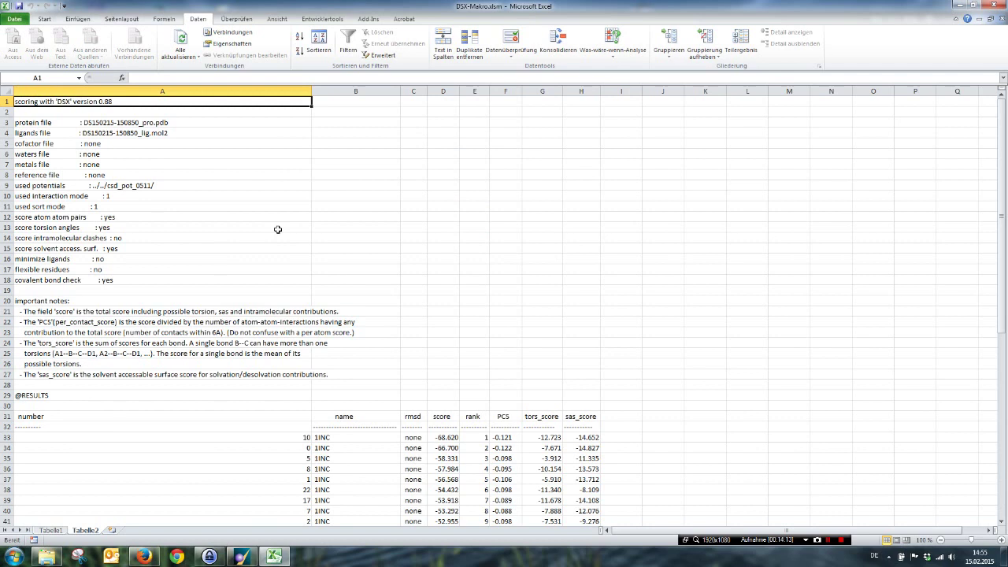
Delete the header note rows and the dashes row, narrow column A, and return to Tabelle1.
drag(6, 101, 21, 400)
right_click(8, 389)
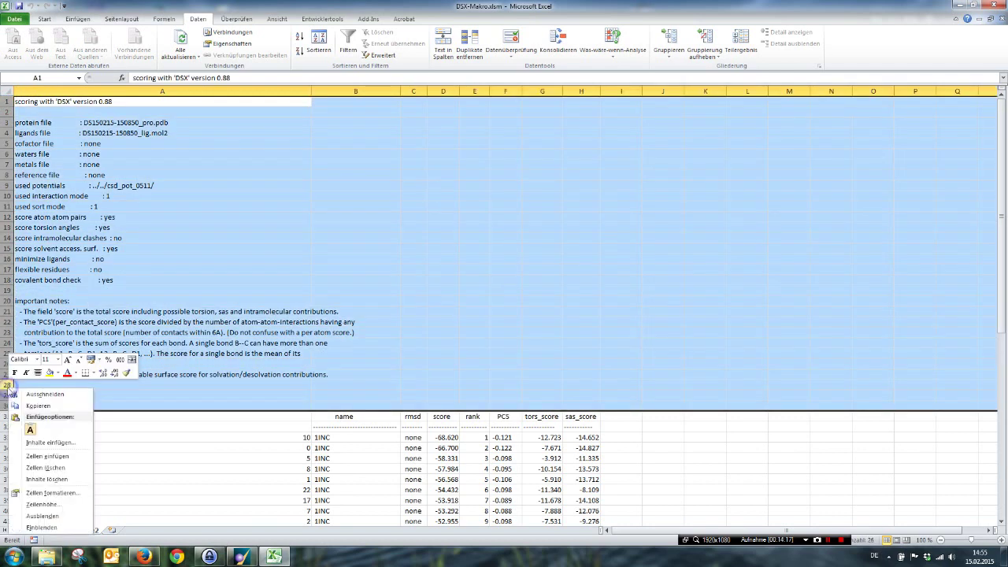
click(51, 467)
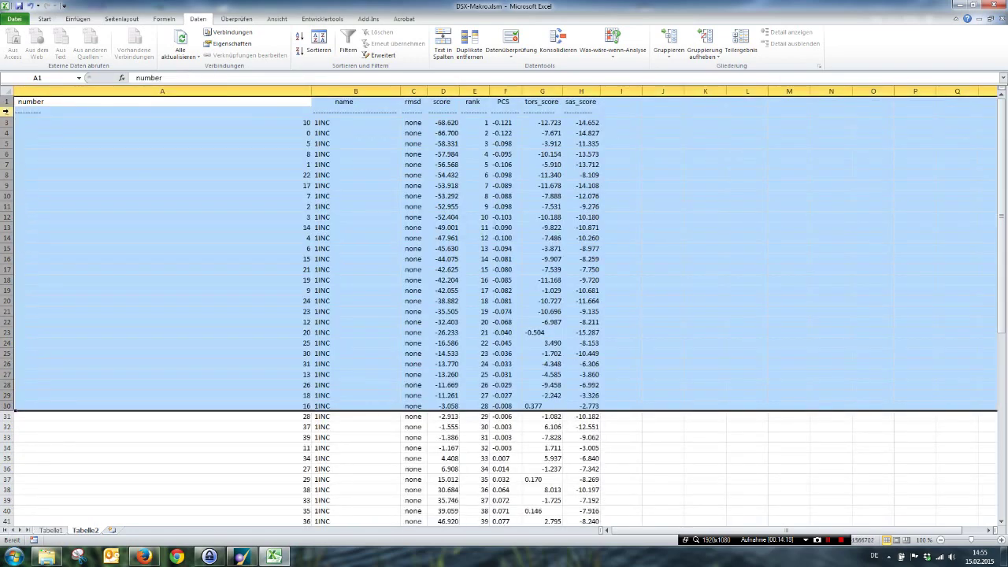
click(6, 111)
right_click(7, 111)
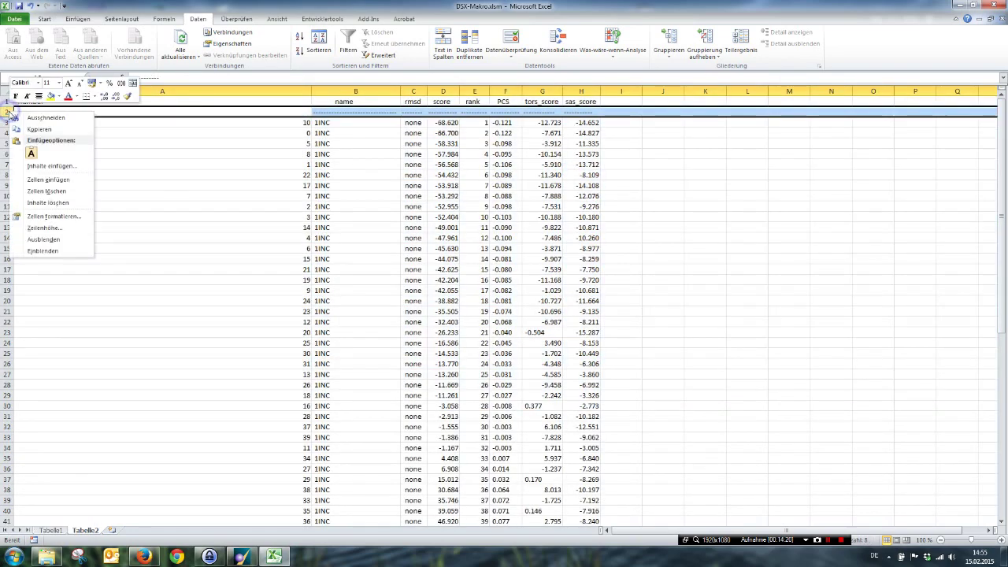
click(44, 190)
drag(311, 90, 67, 94)
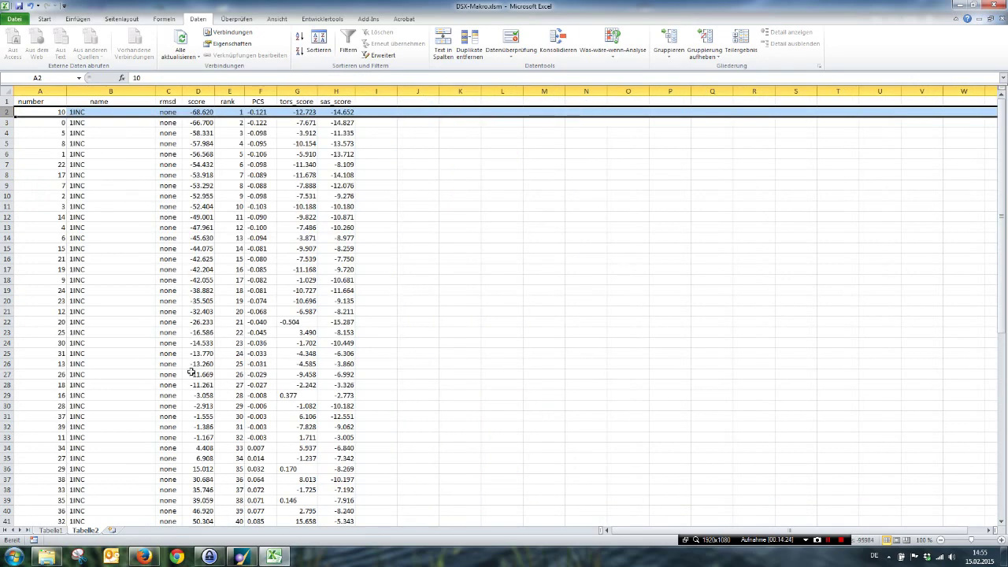
click(51, 530)
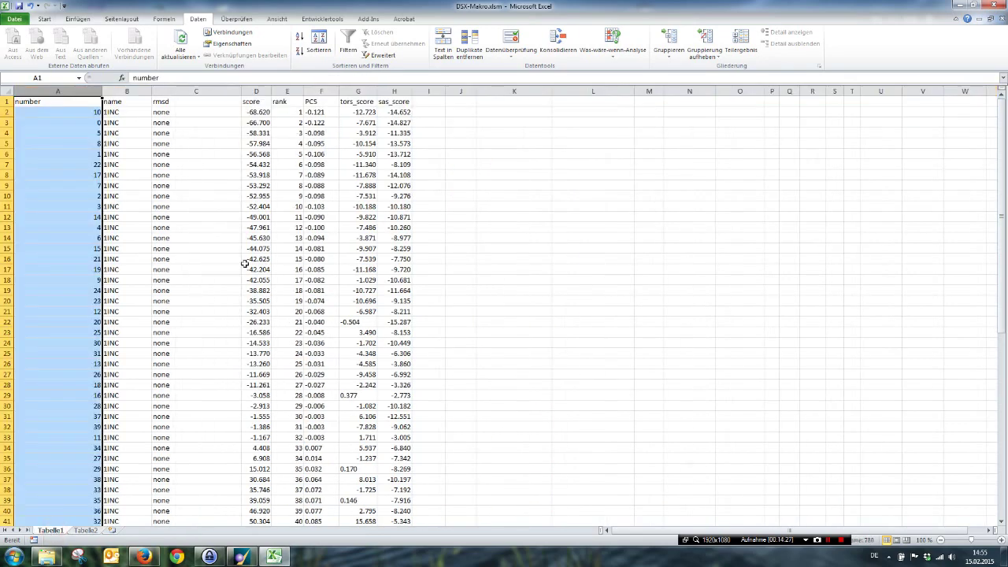
Save the workbook as tab-delimited text, navigating to the 1INC_Rescoring folder.
click(10, 21)
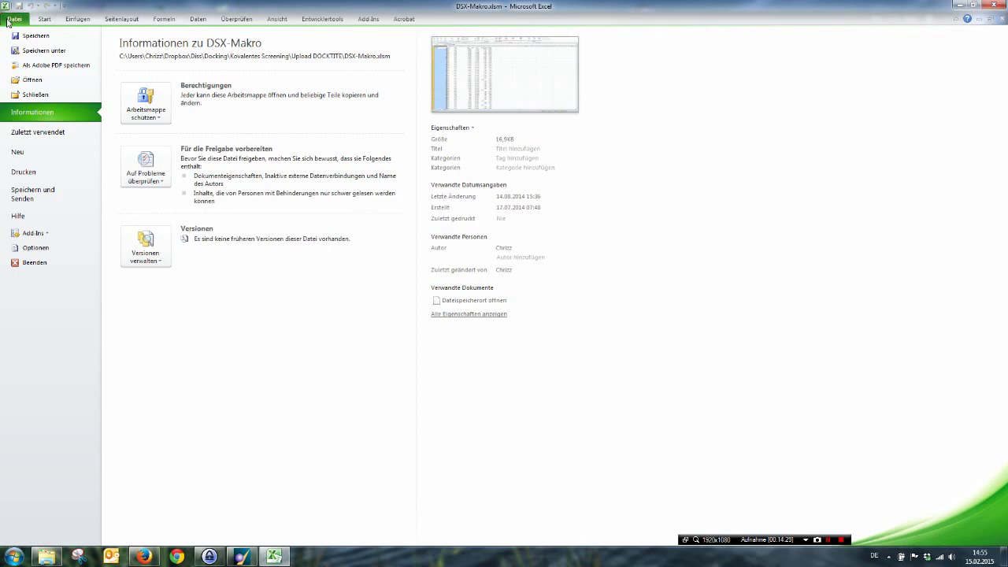
click(42, 52)
click(187, 301)
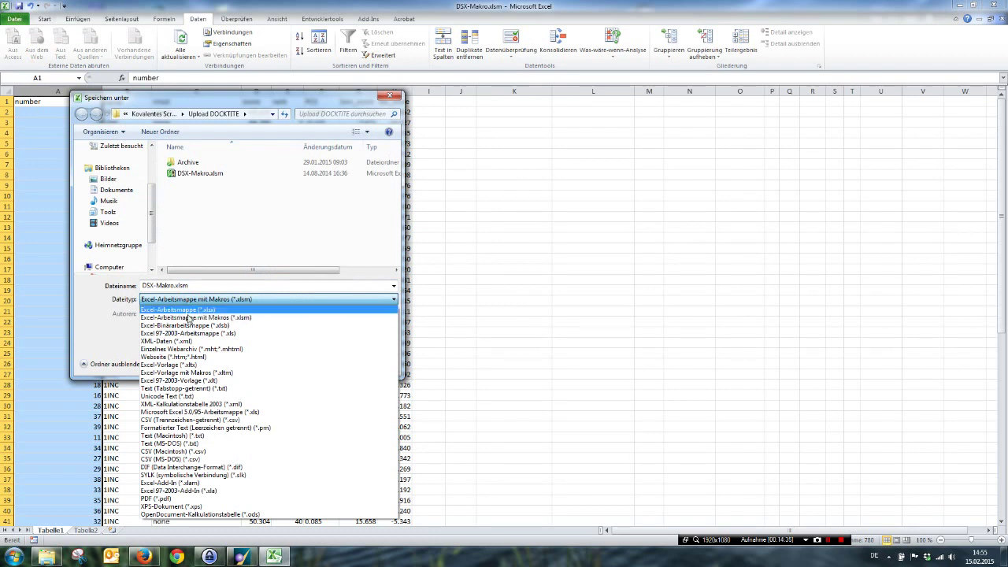
click(180, 389)
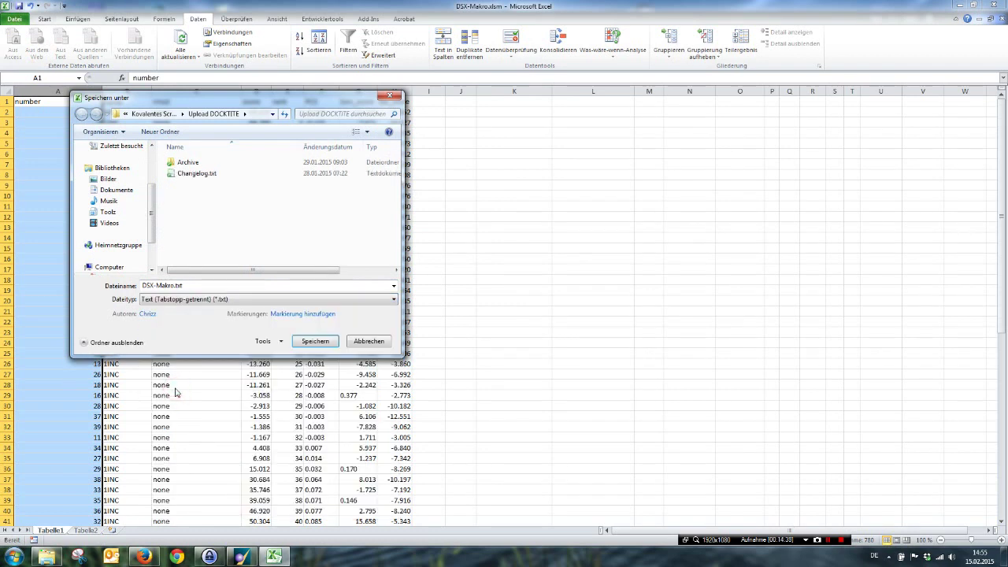
click(157, 115)
scroll(191, 243, down, 2)
double_click(189, 248)
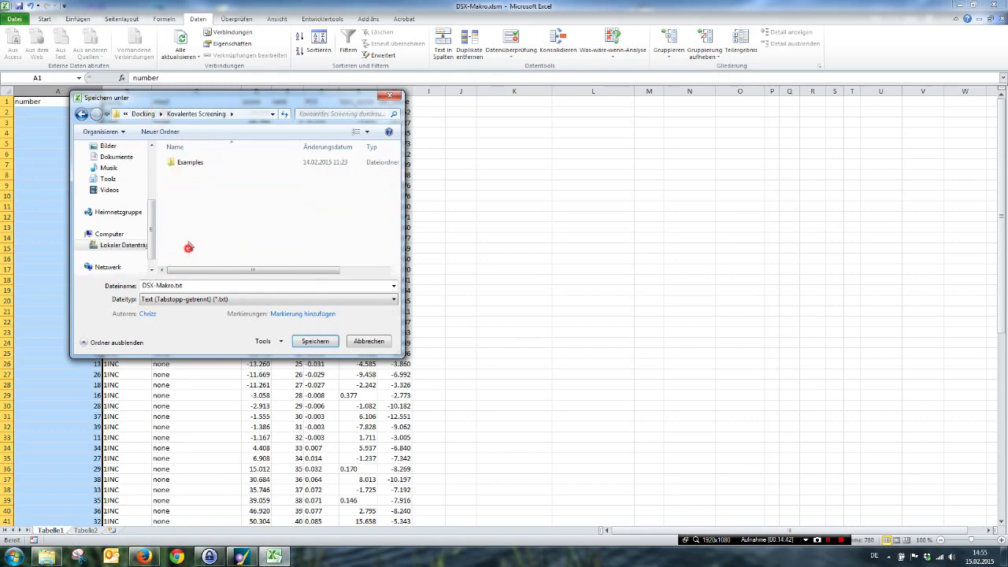
double_click(189, 163)
double_click(193, 187)
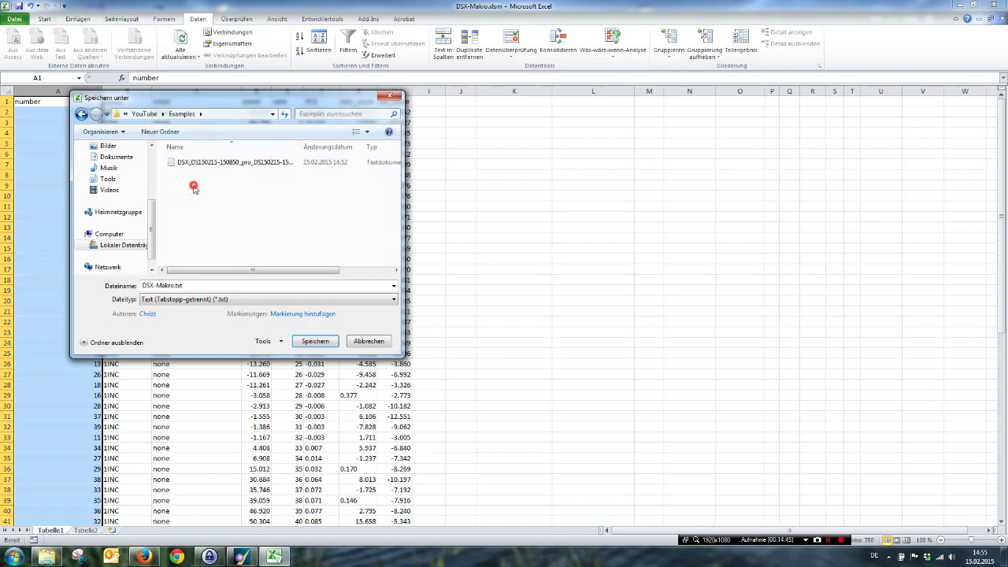
Name the file DSX_rescore.txt, save only the current sheet as text, and minimize Excel.
click(196, 165)
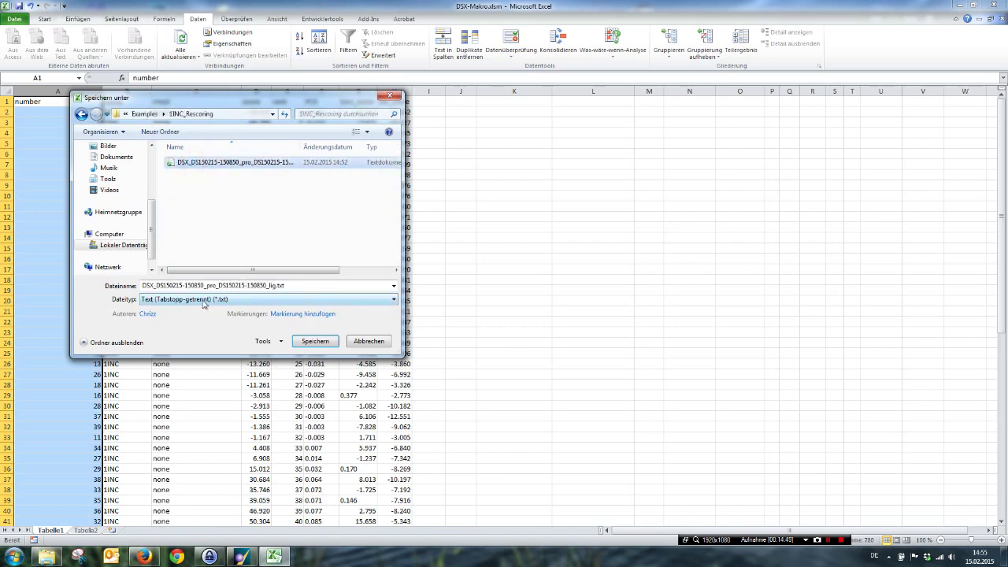
click(238, 285)
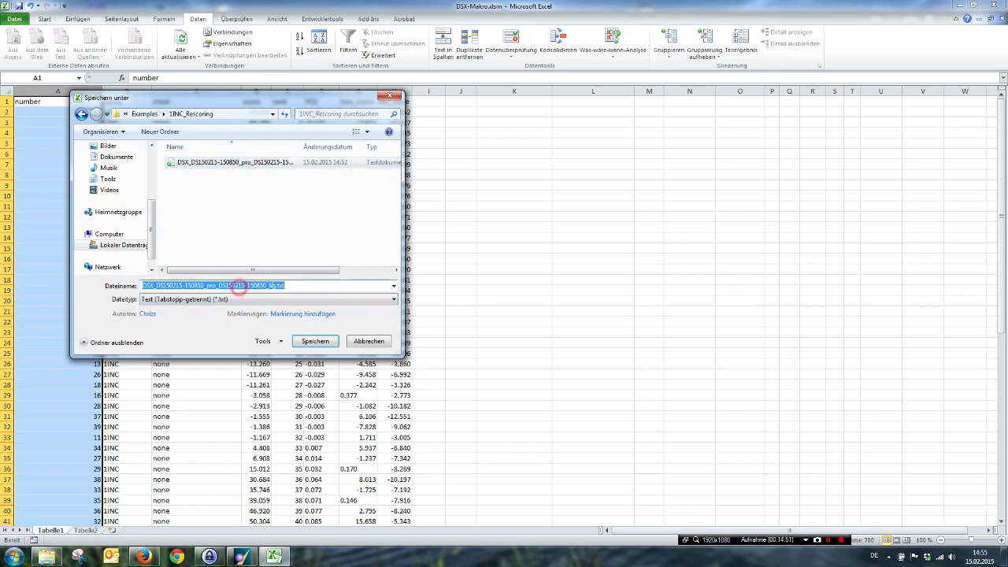
click(274, 286)
drag(274, 286, 156, 285)
text(resc)
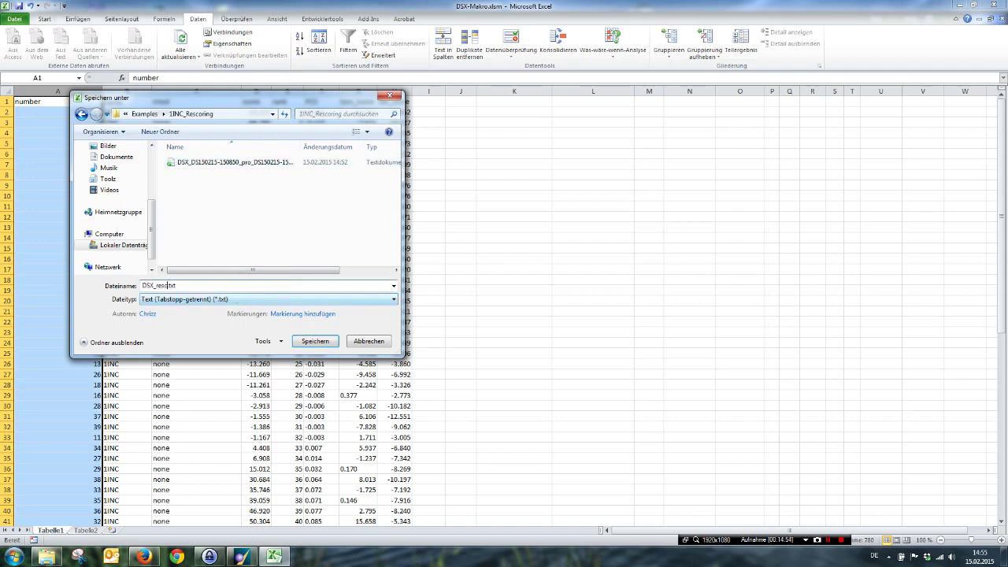
text(ore)
key(Return)
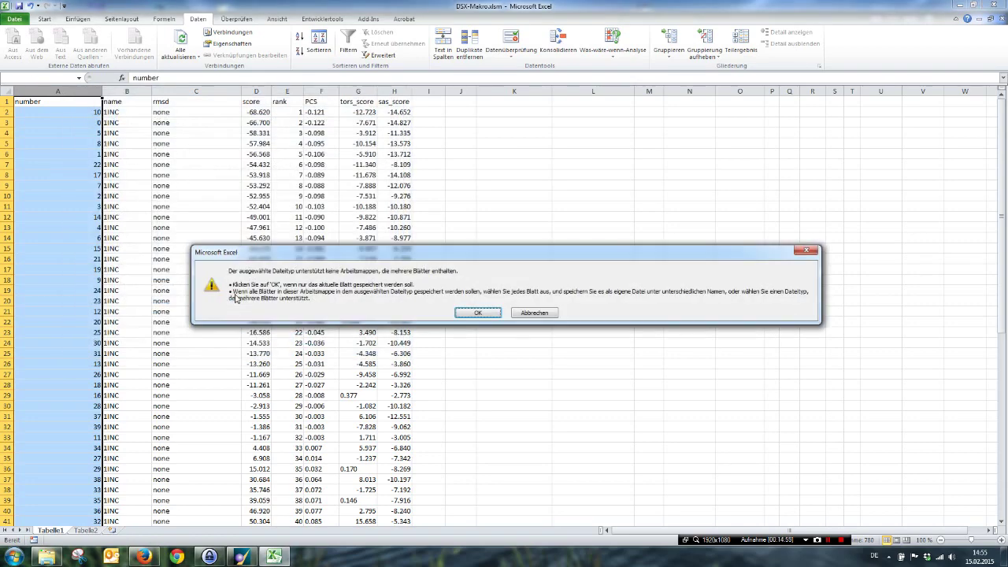
click(478, 313)
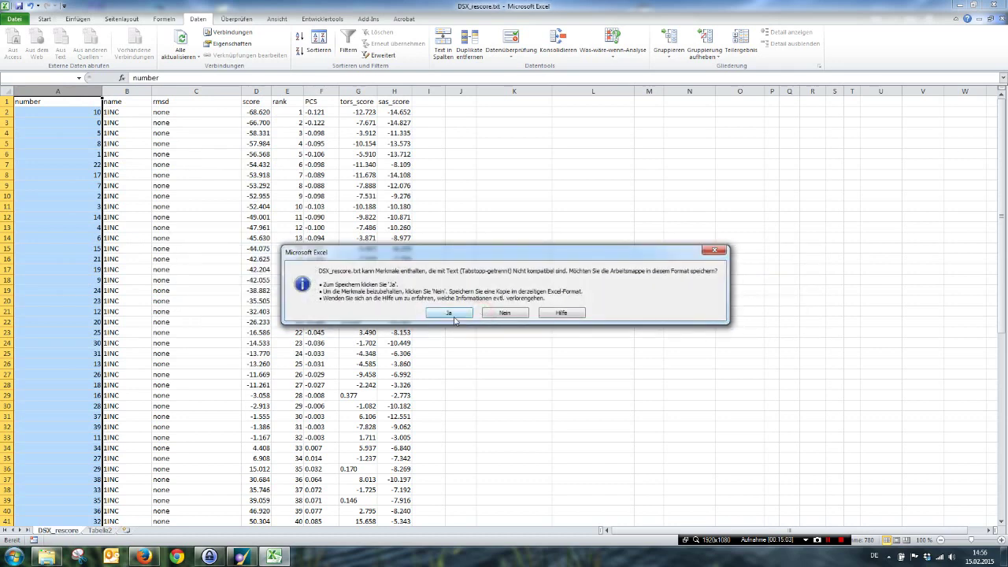
click(454, 317)
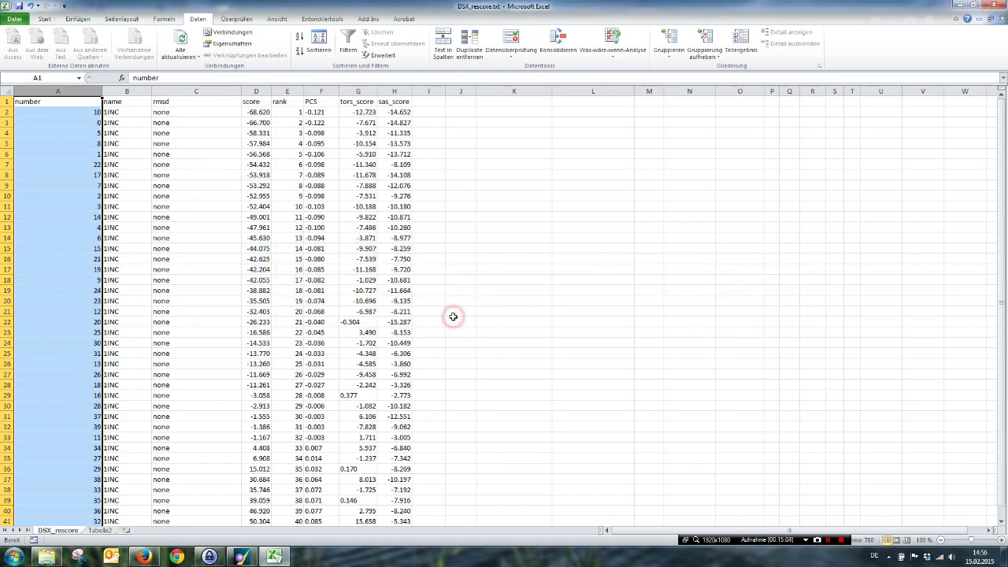
click(955, 6)
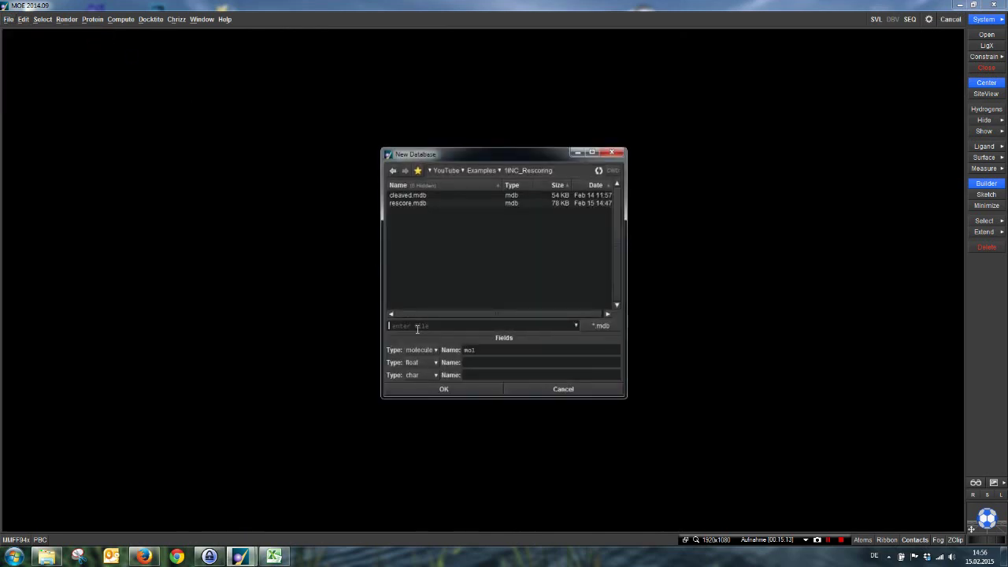
Name the new database dsx.mdb and clear the default field name mol.
text(dsx.mdb)
key(Tab)
key(BackSpace)
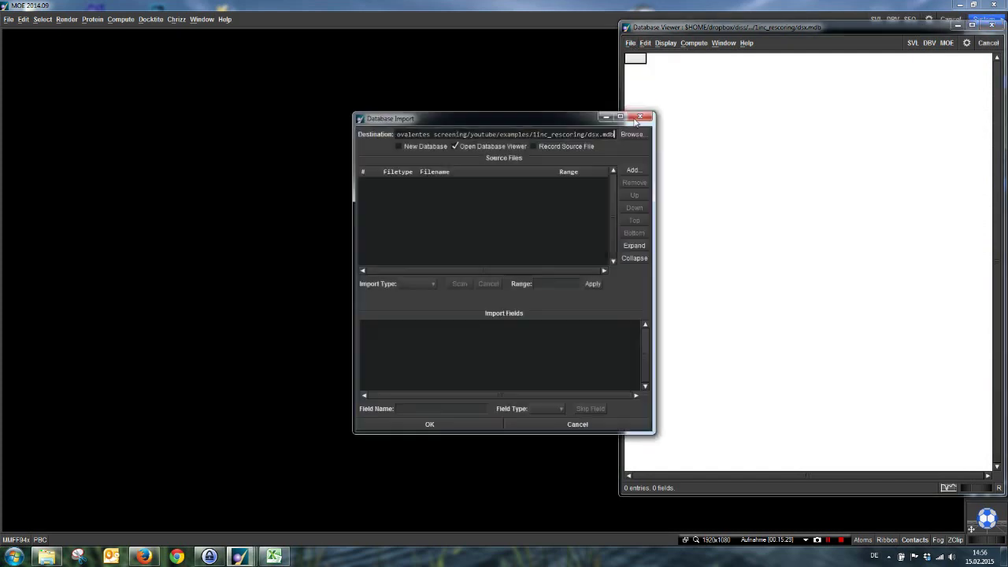
Import DSX_rescore.txt into dsx.mdb, giving 40 entries across eight fields.
click(634, 171)
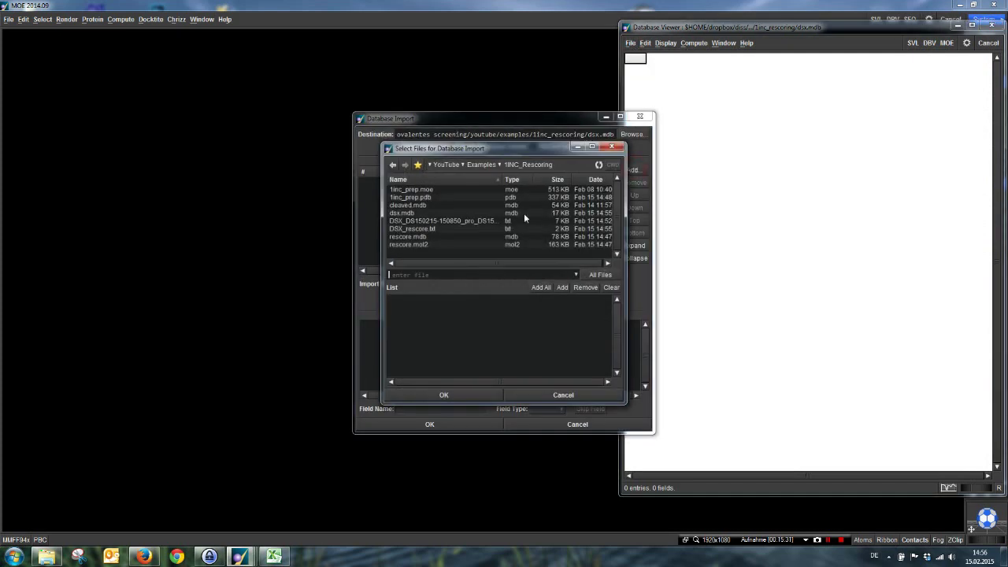
click(404, 229)
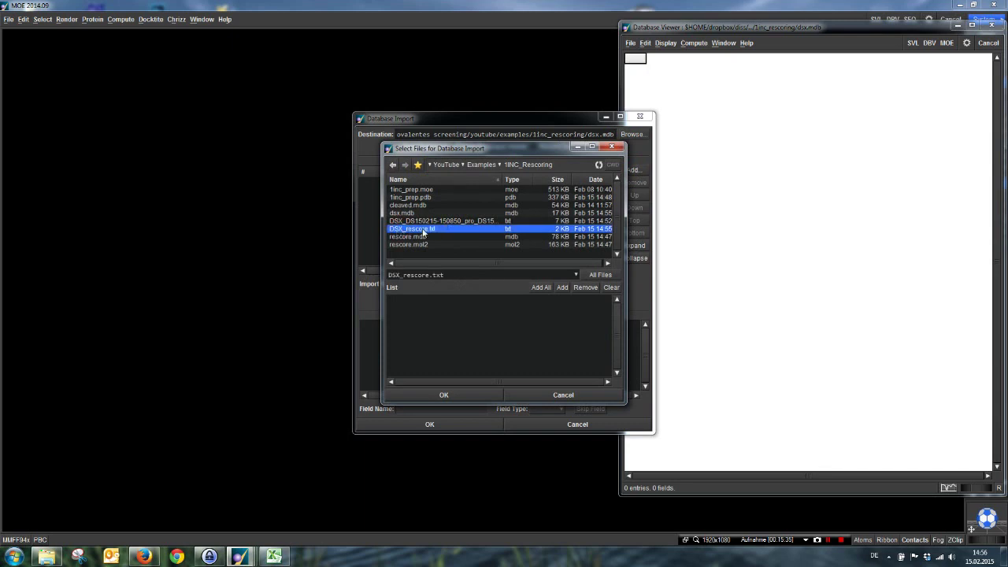
click(441, 394)
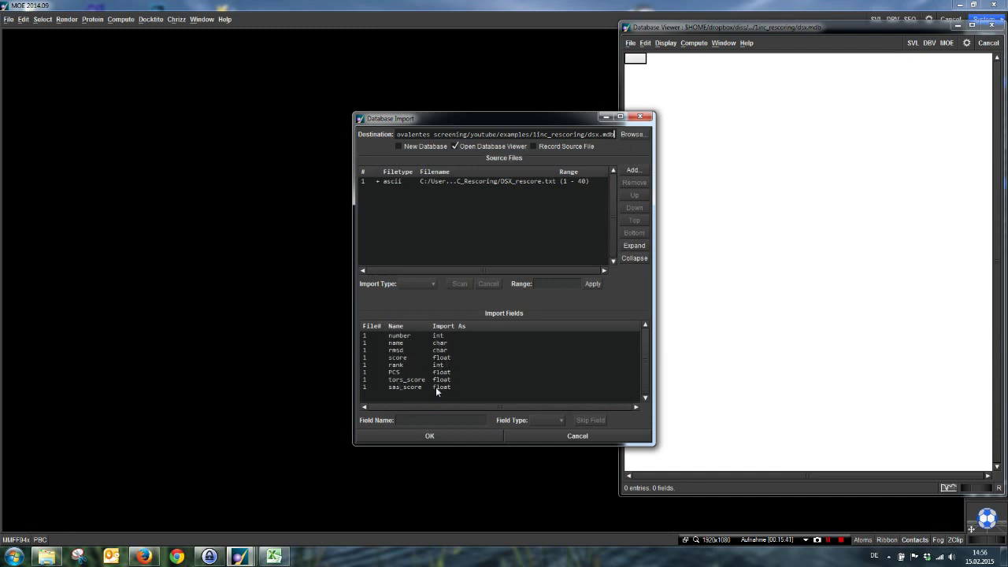
click(414, 438)
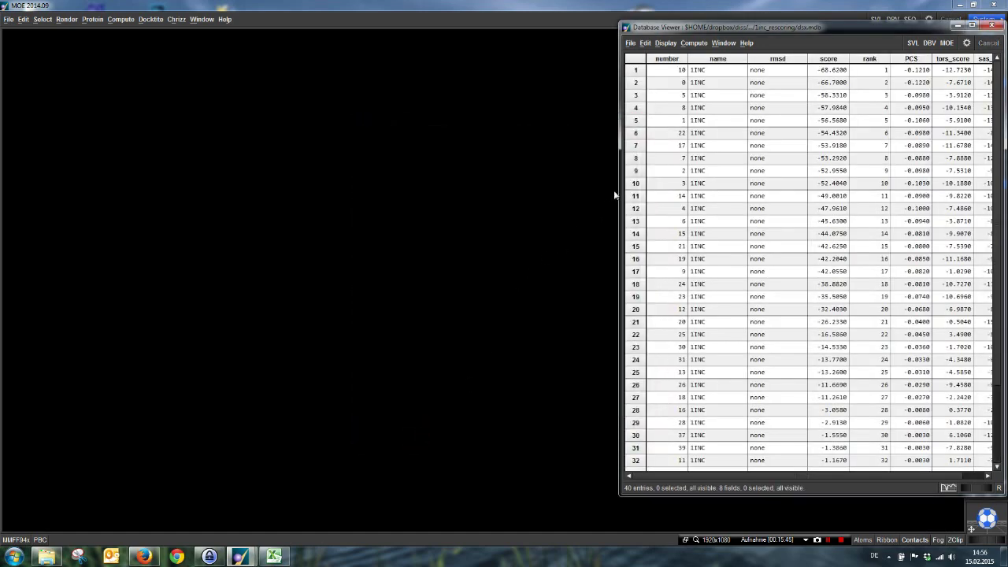
Delete the rmsd and rank fields from dsx.mdb, leaving six fields.
drag(617, 189, 308, 189)
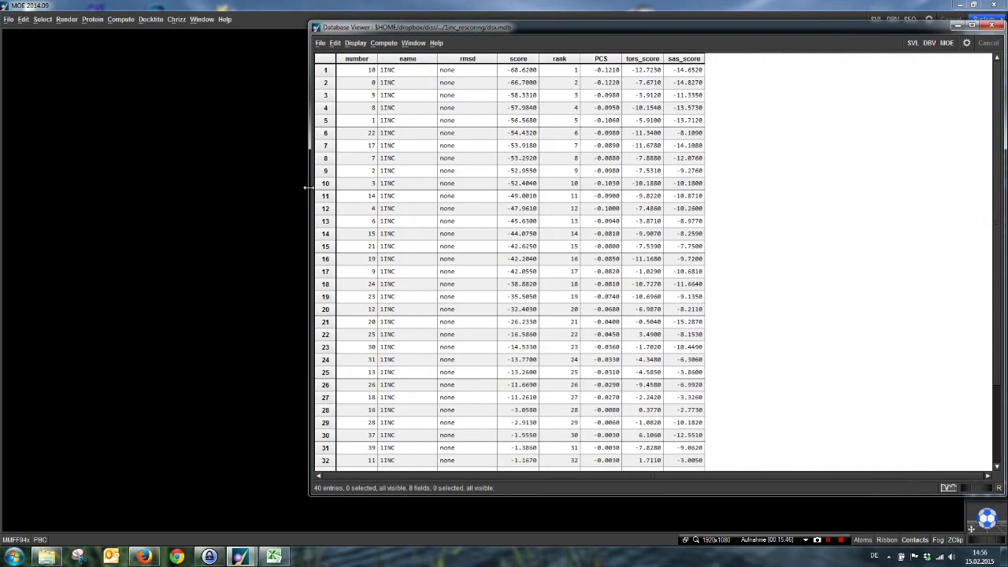
click(482, 60)
ctrl+click(563, 62)
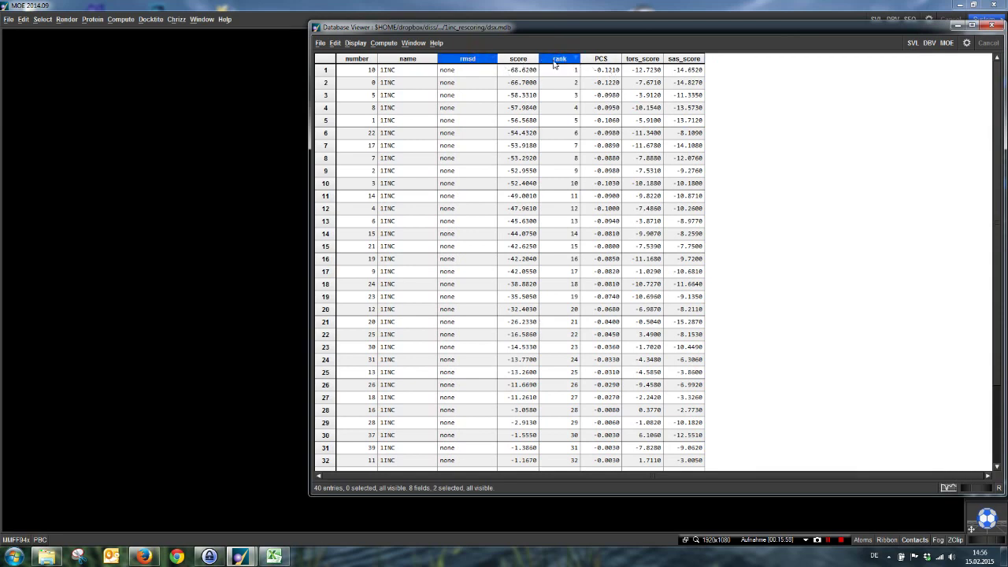
click(335, 42)
mouse_move(357, 92)
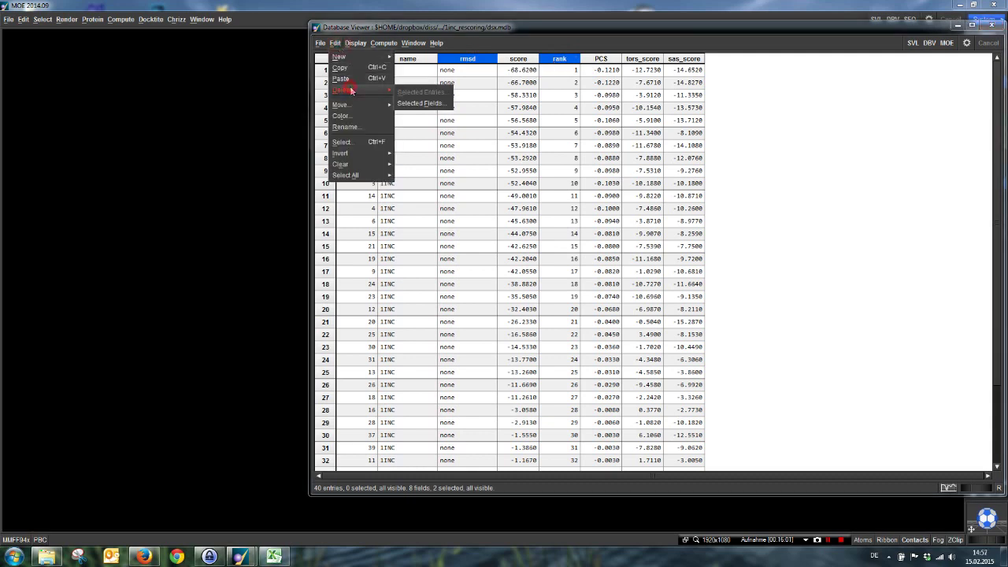
click(420, 103)
key(Return)
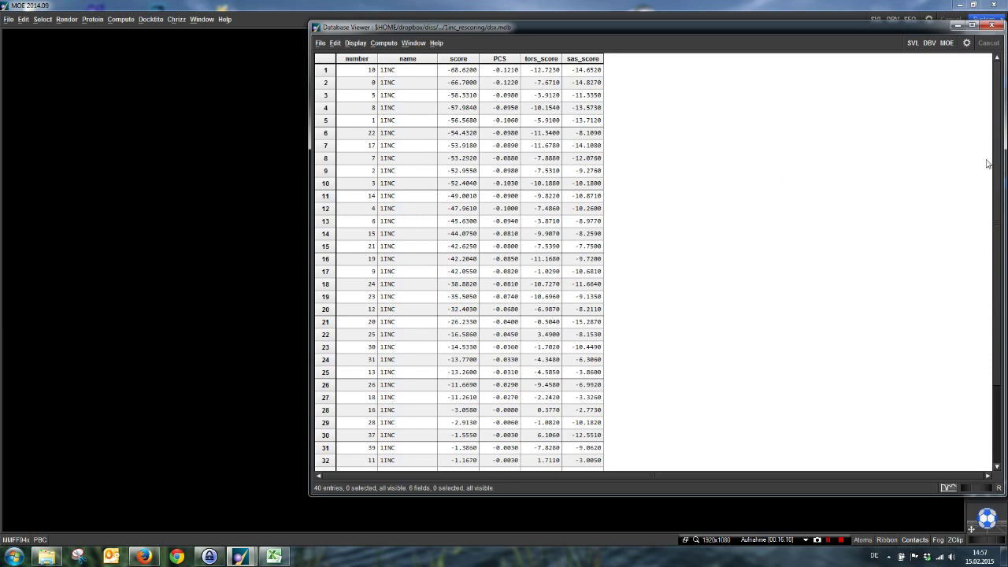
drag(1003, 155, 710, 154)
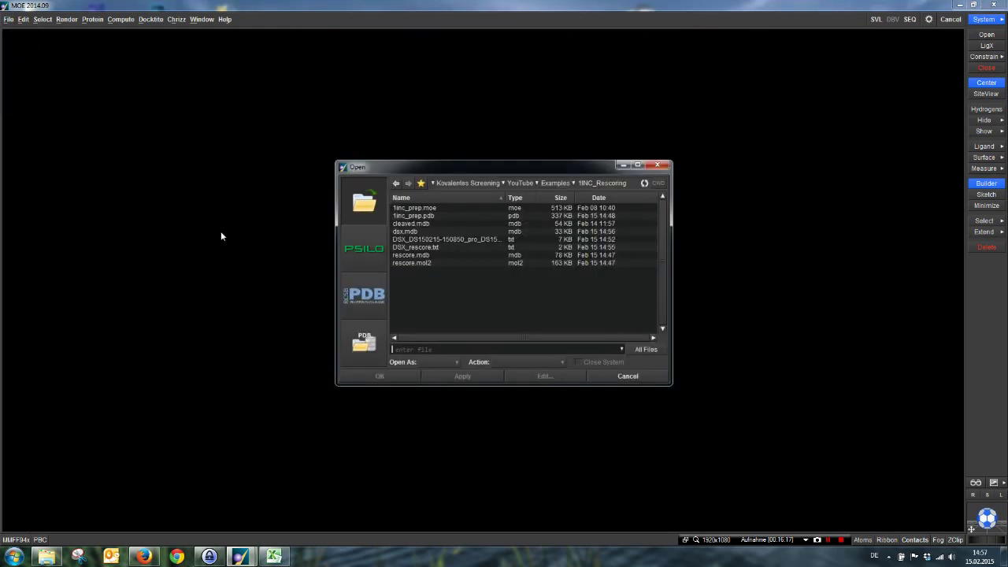
Open rescore.mdb and bring its widened Database Viewer table to the front.
double_click(420, 256)
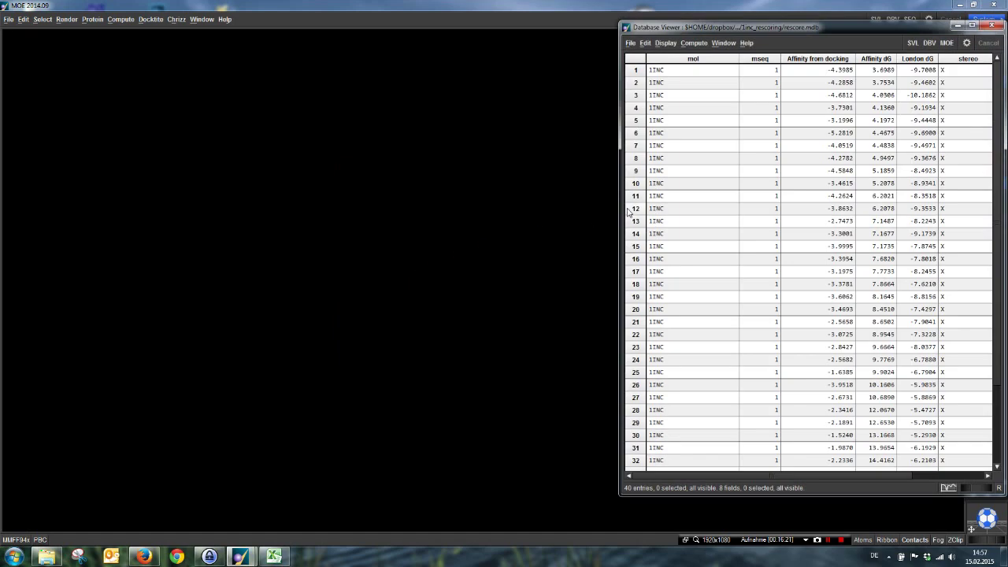
click(617, 214)
click(241, 557)
click(304, 533)
drag(620, 241, 300, 247)
Start a database merge with dsx.mdb as Input Database 2.
click(311, 43)
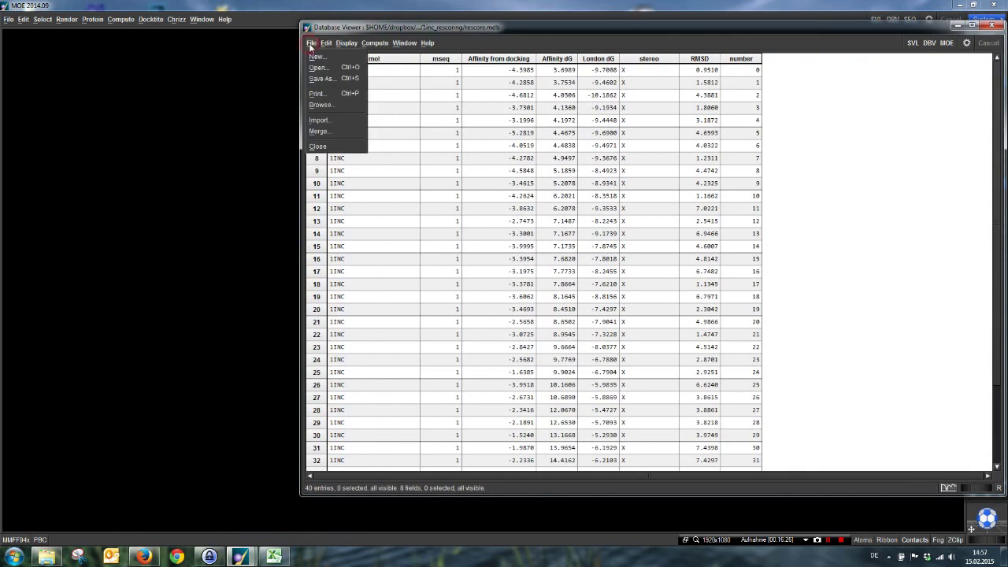
click(325, 132)
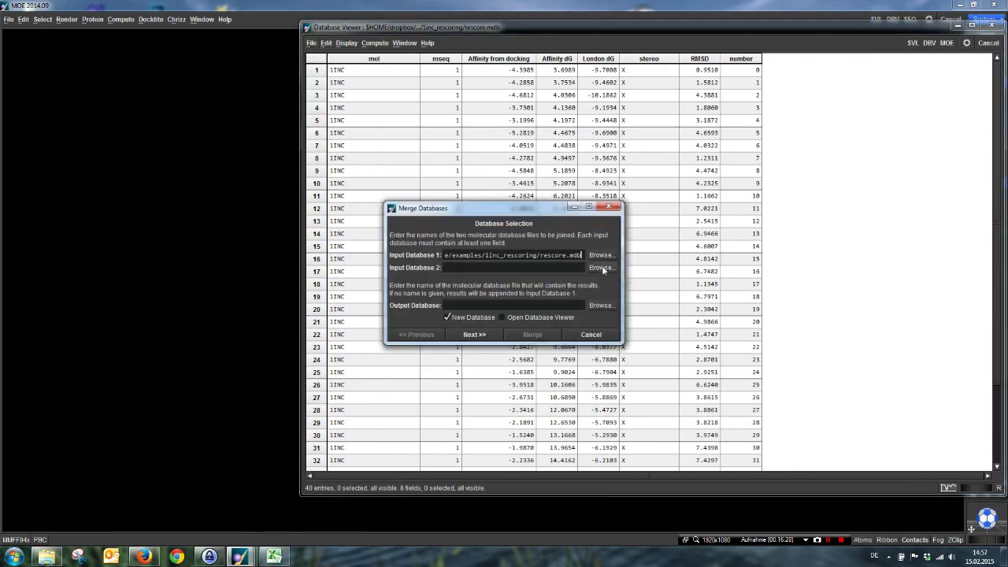
click(603, 267)
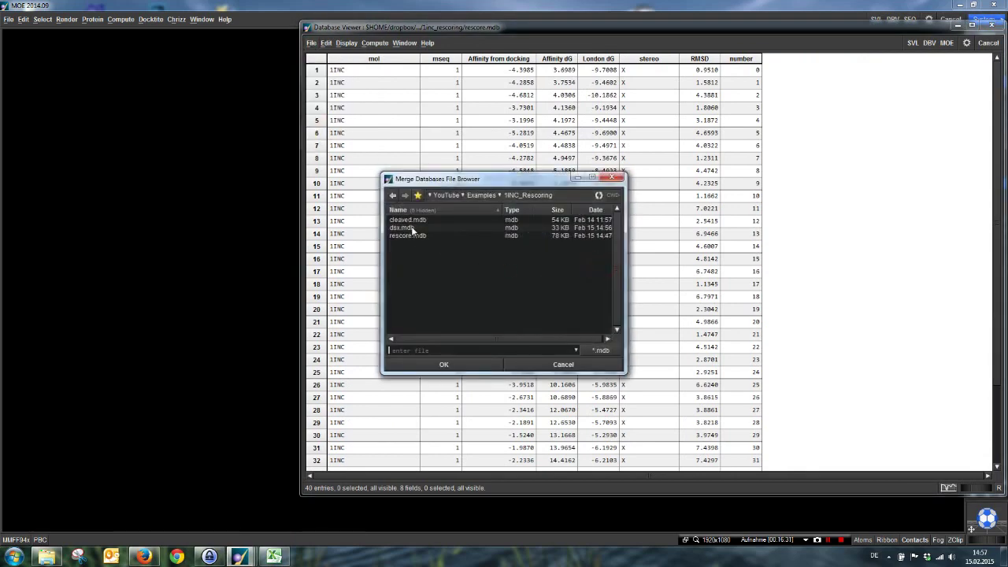
double_click(403, 228)
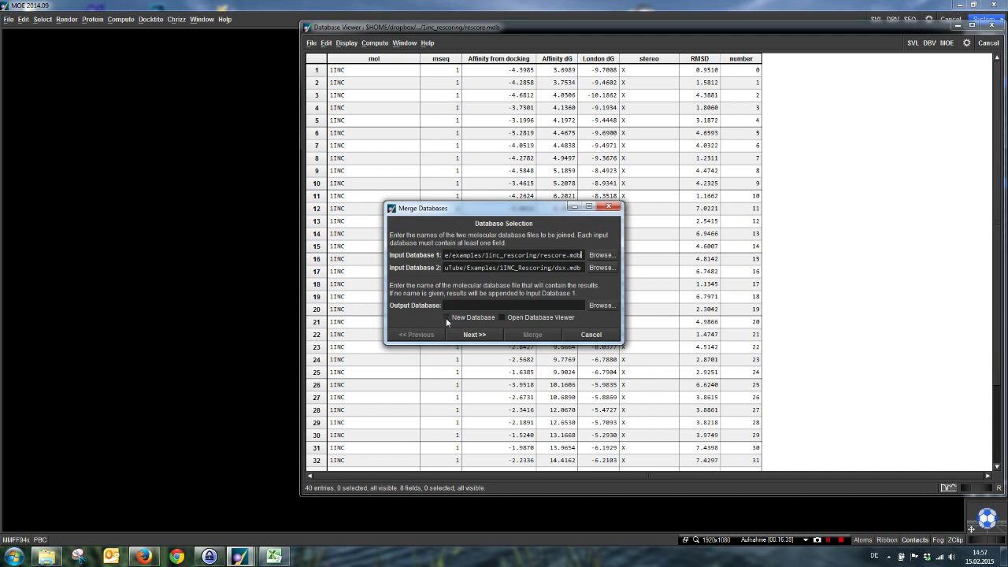
click(475, 335)
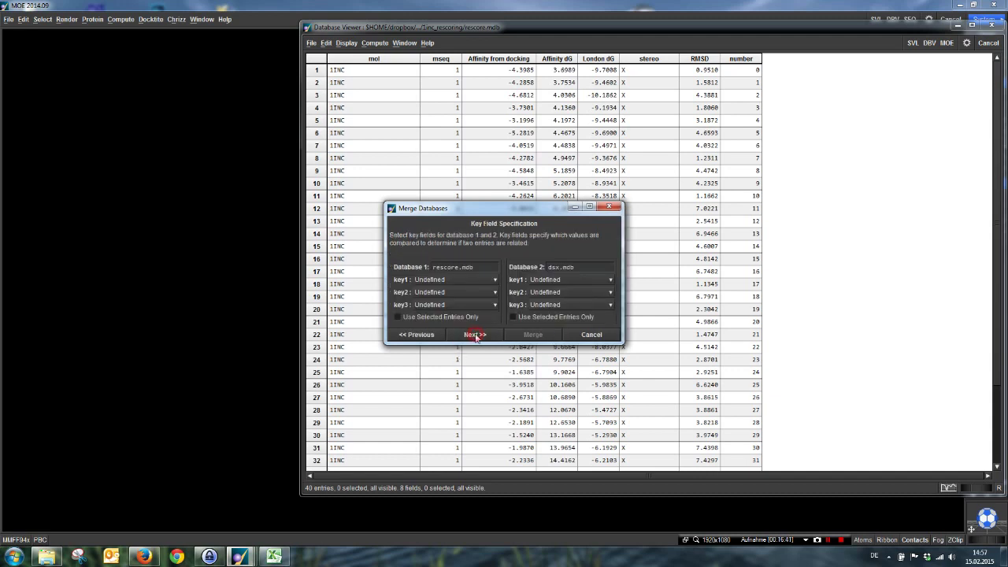
Use number as the key field for both rescore.mdb and dsx.mdb.
click(457, 279)
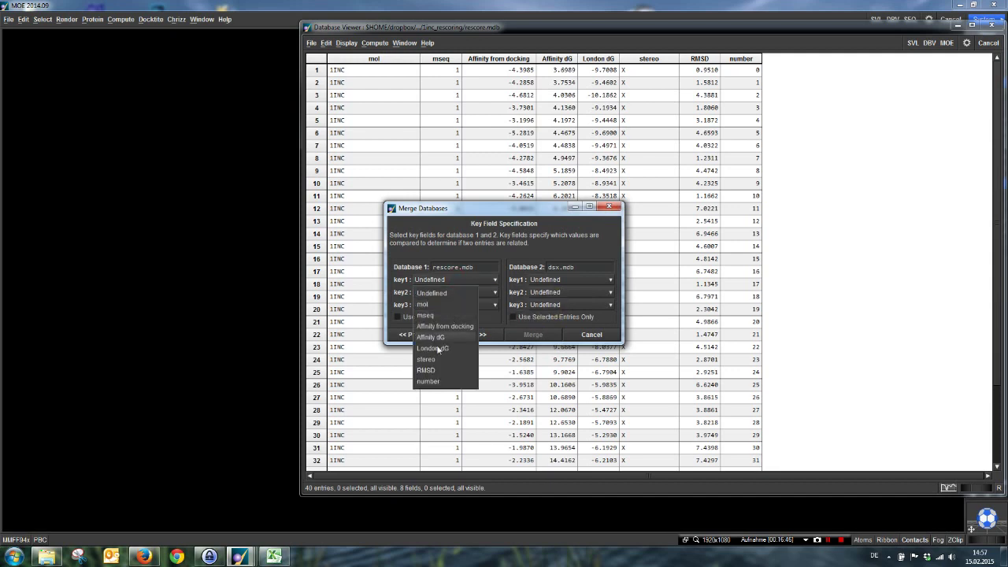
click(439, 382)
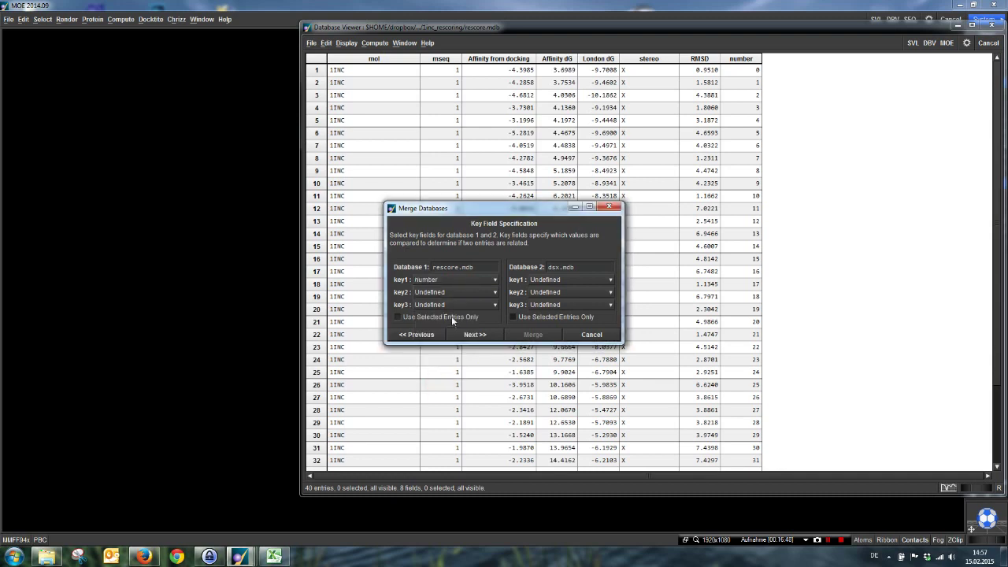
click(591, 279)
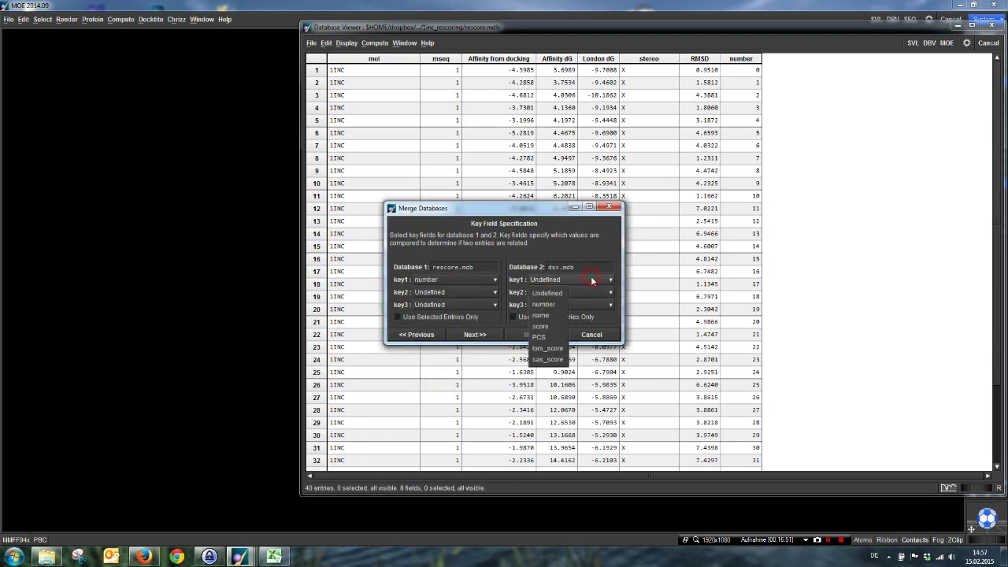
click(551, 309)
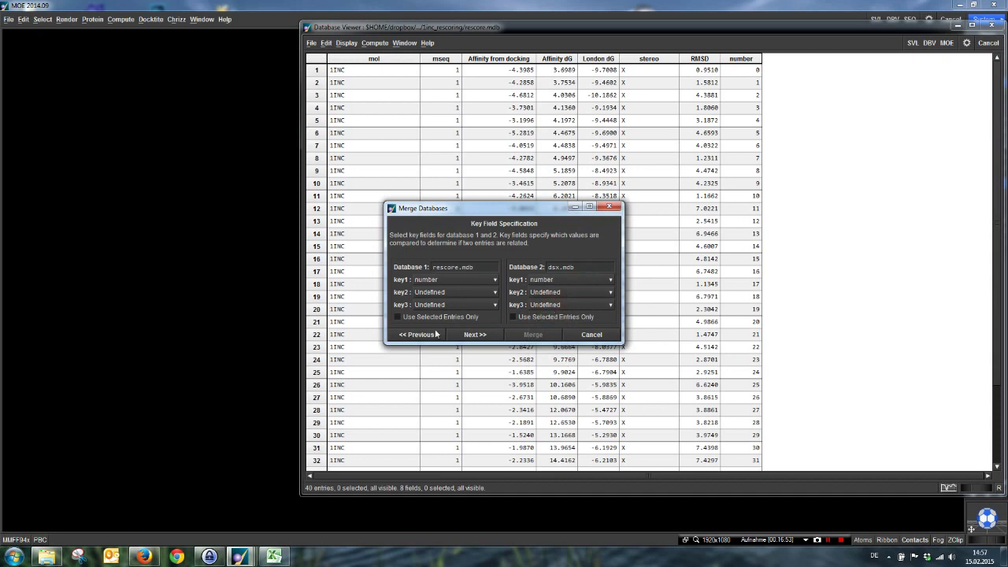
click(487, 336)
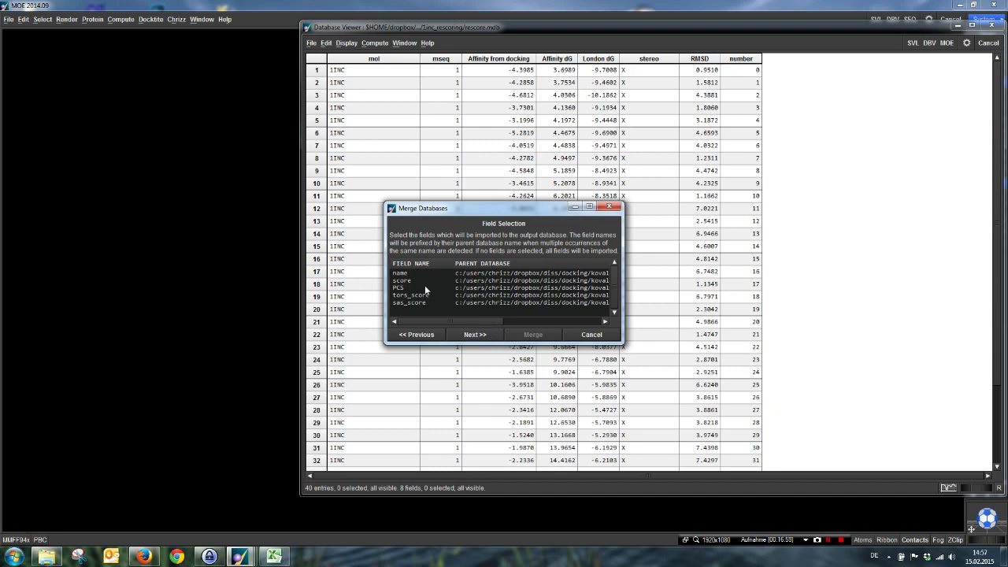
Merge importing only entries shared by both databases, then close the report.
click(482, 335)
click(477, 279)
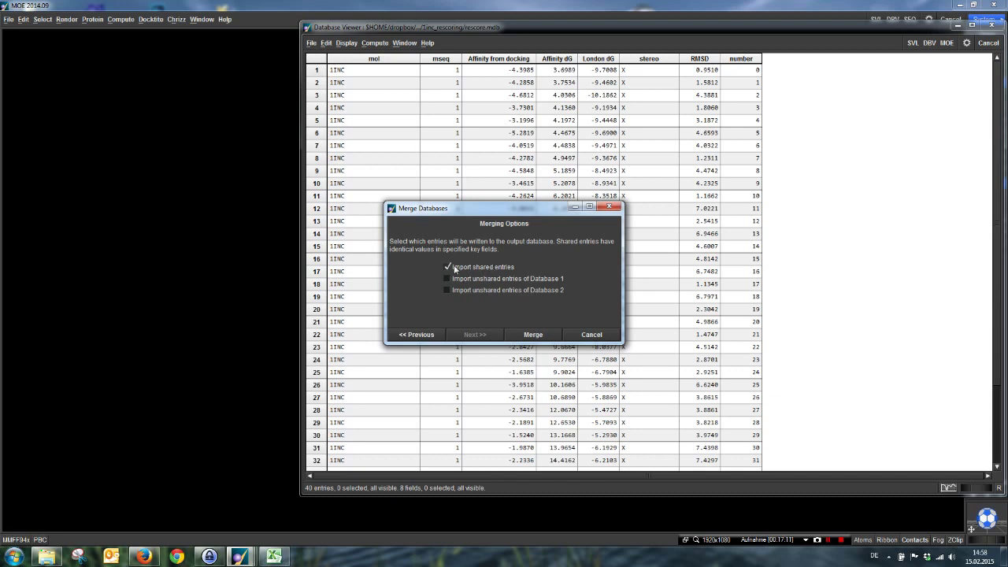
click(532, 335)
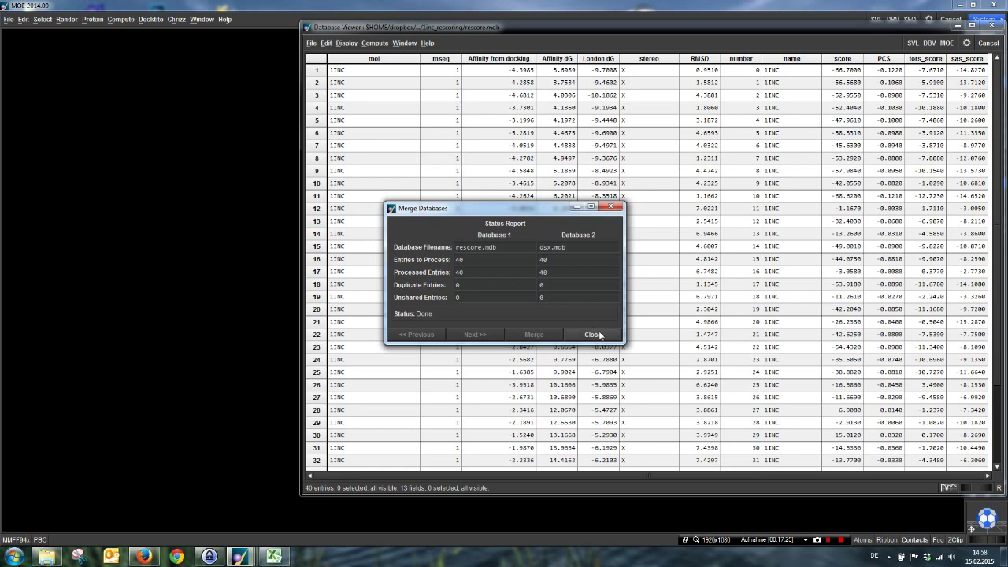
click(592, 335)
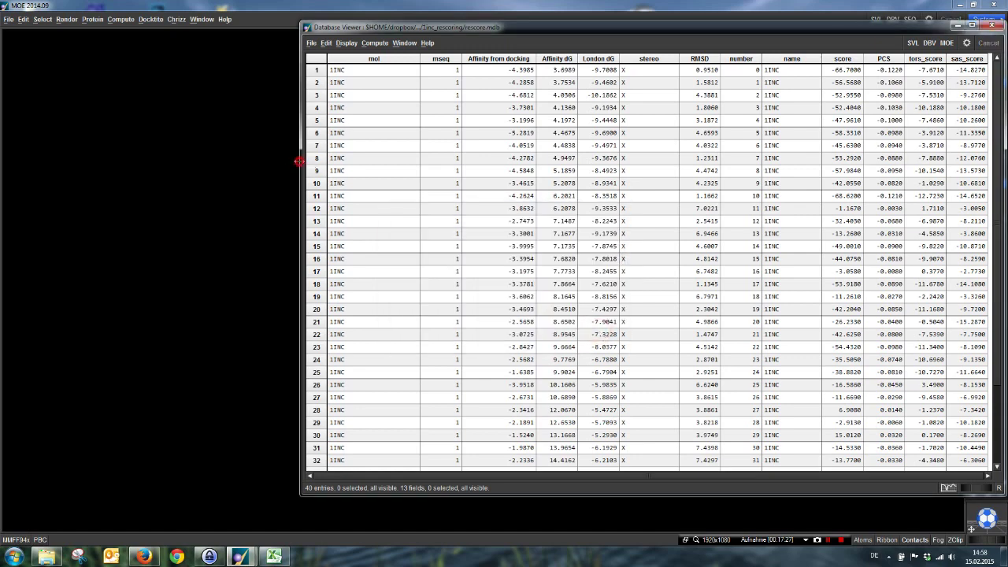
Sort rescore.mdb ascending by the score field, putting -68.6200 at the top.
drag(298, 161, 86, 158)
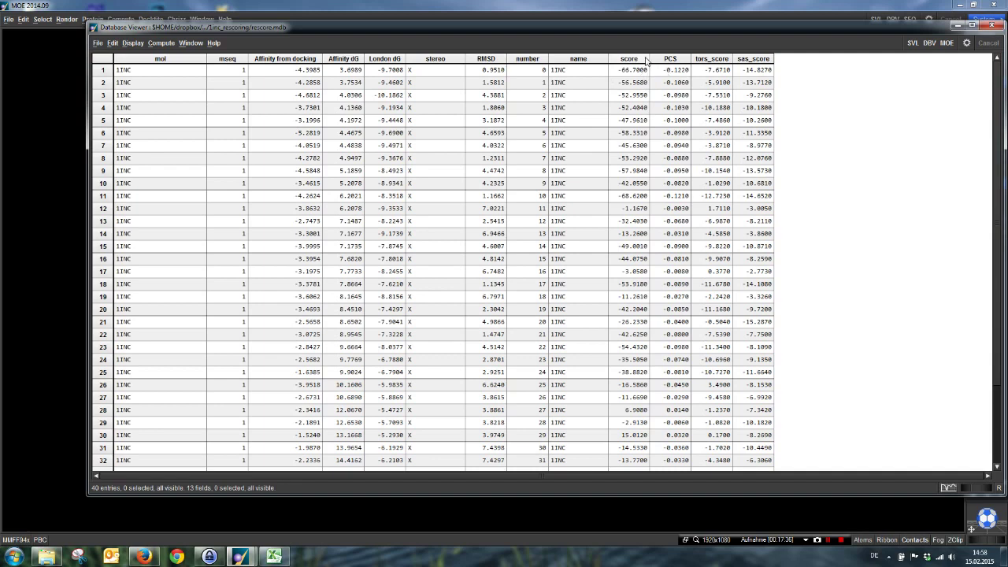
click(646, 61)
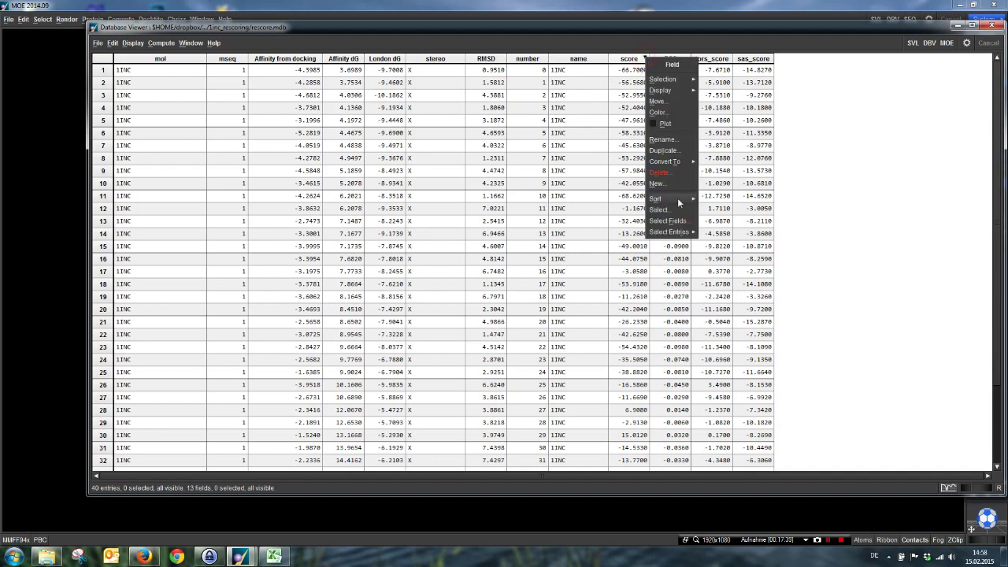
click(714, 200)
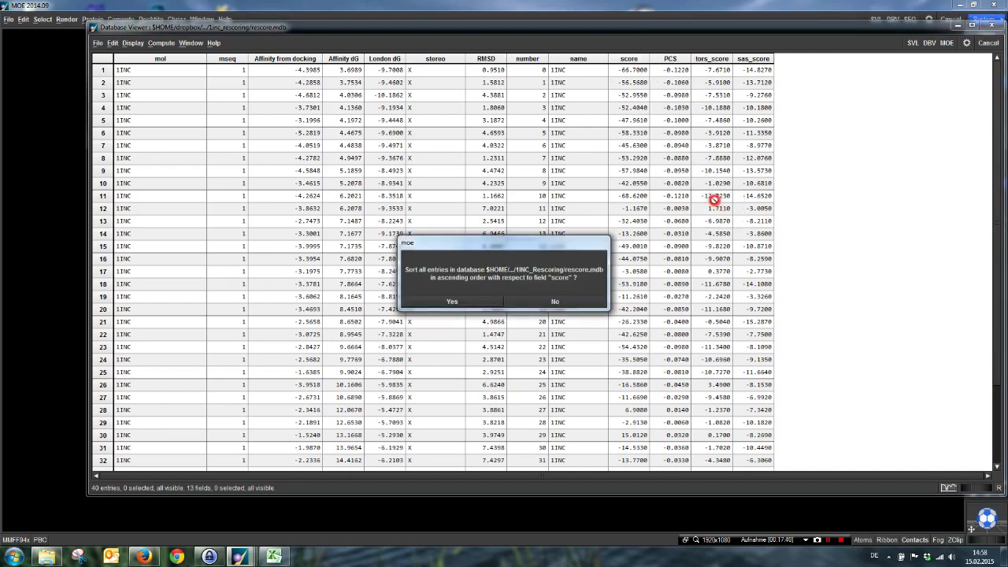
click(472, 304)
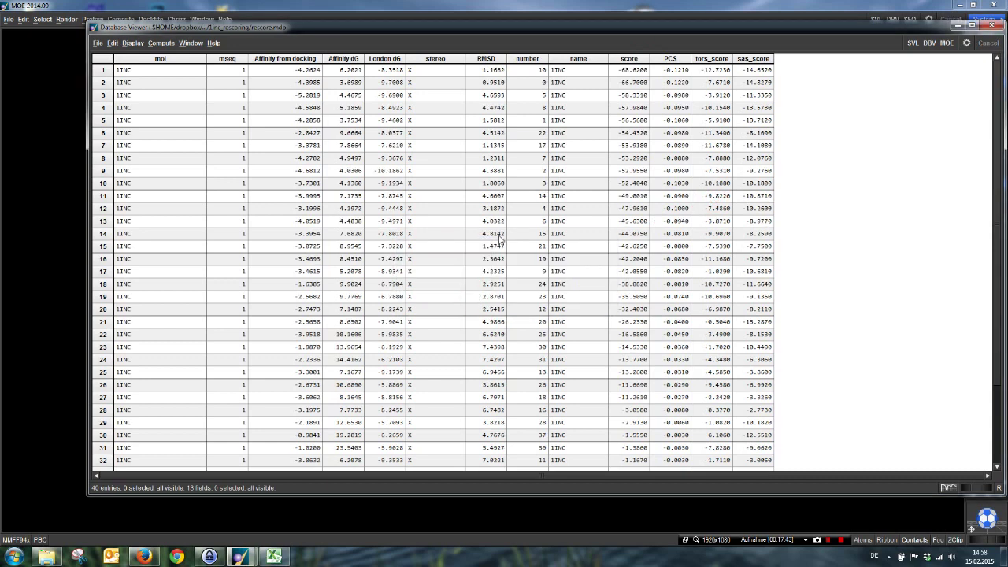